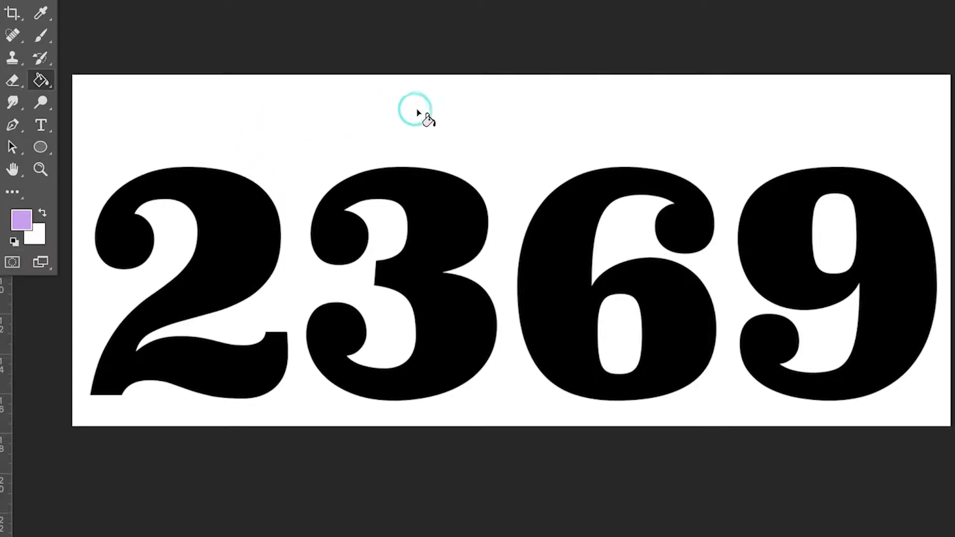
Fill the Background layer with the lavender foreground colour using the Paint Bucket
{"action": "left_click", "coordinate": [420, 108]}
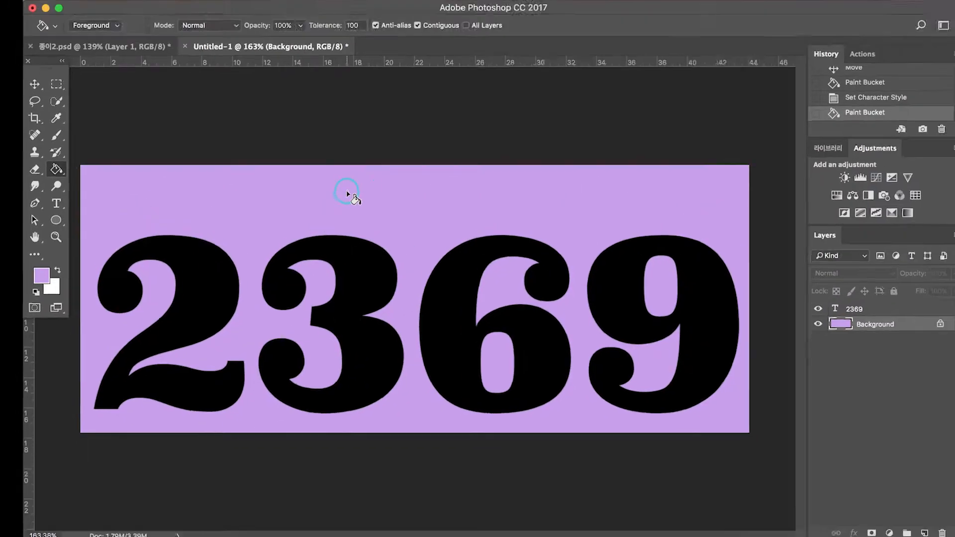
{"action": "key", "text": "v"}
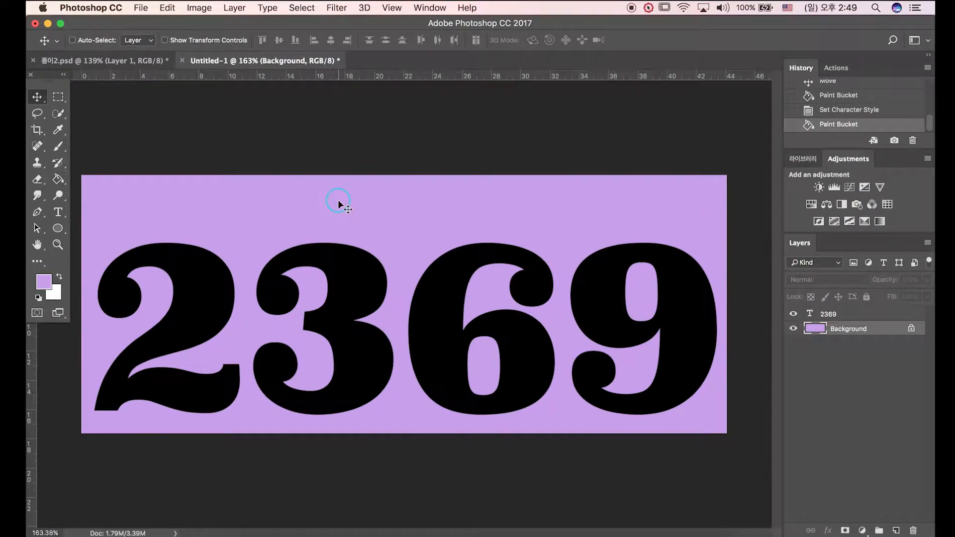
Change the text colour of the 2369 layer to e45b5b
{"action": "left_click", "coordinate": [855, 327]}
{"action": "left_click", "coordinate": [852, 316]}
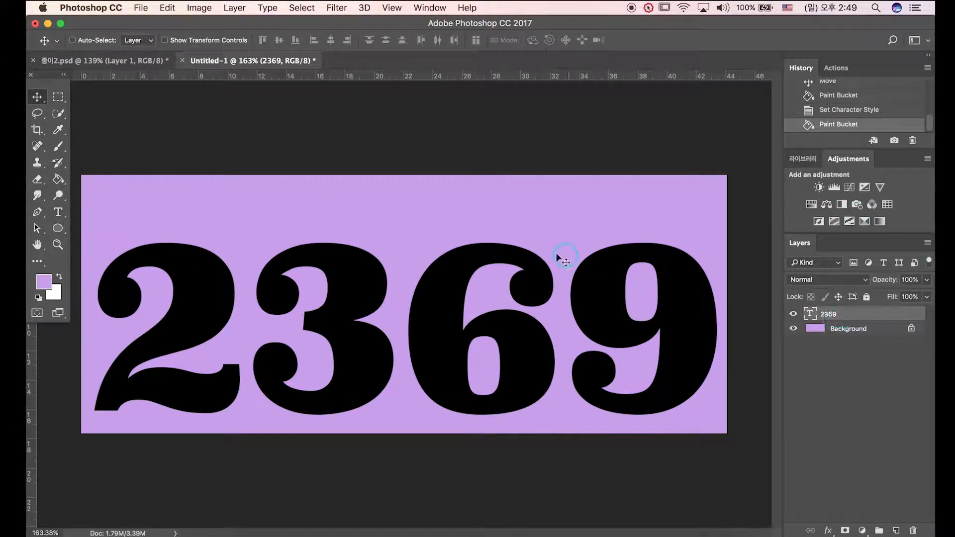
{"action": "left_click", "coordinate": [69, 217]}
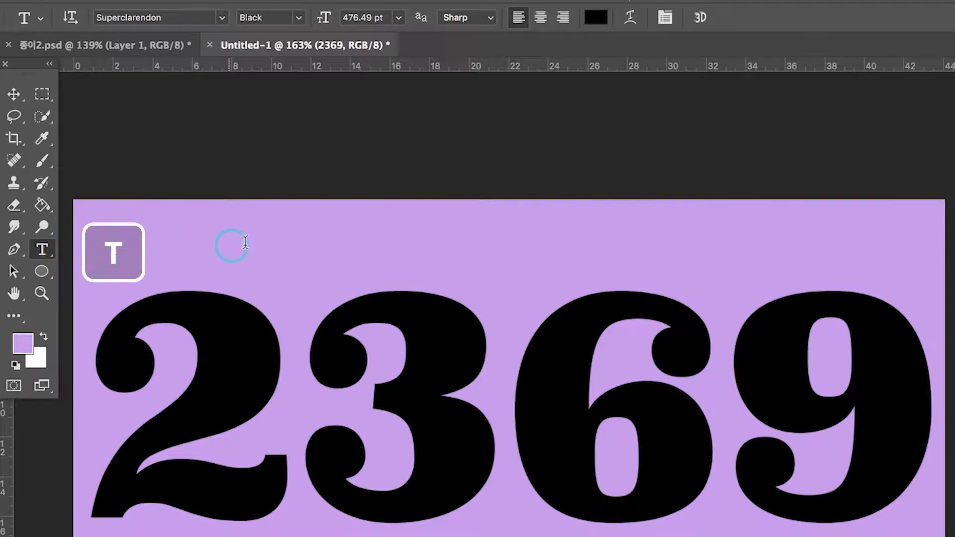
{"action": "left_click", "coordinate": [597, 18]}
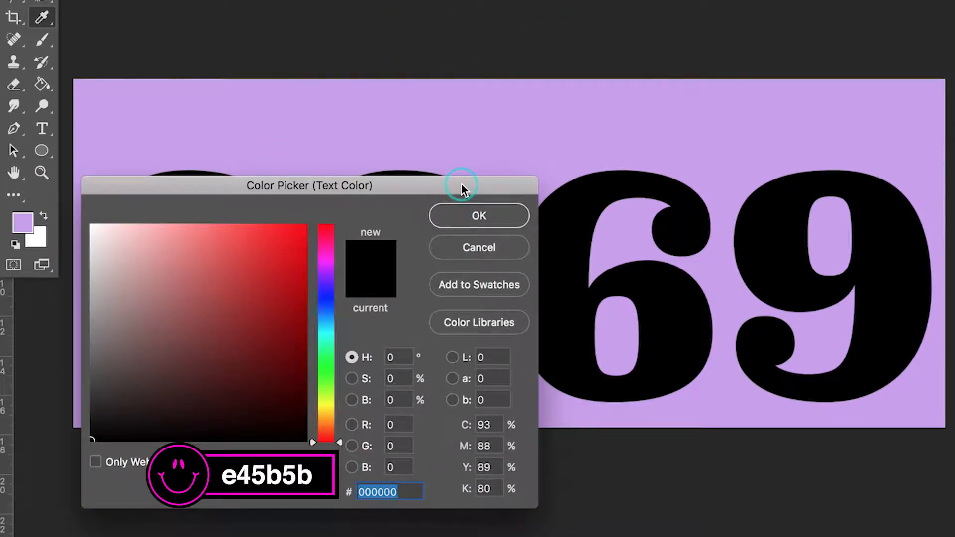
{"action": "type", "text": "e4"}
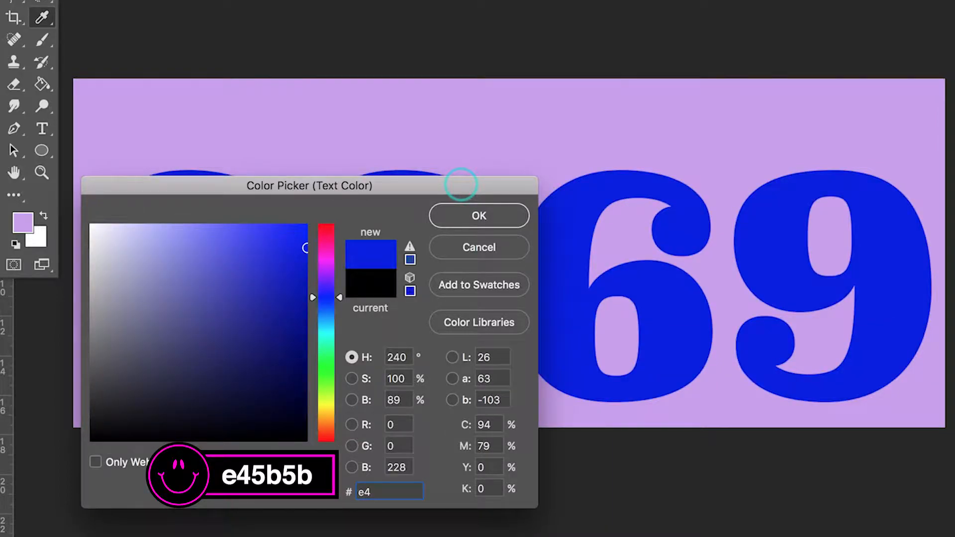
{"action": "type", "text": "5b5b"}
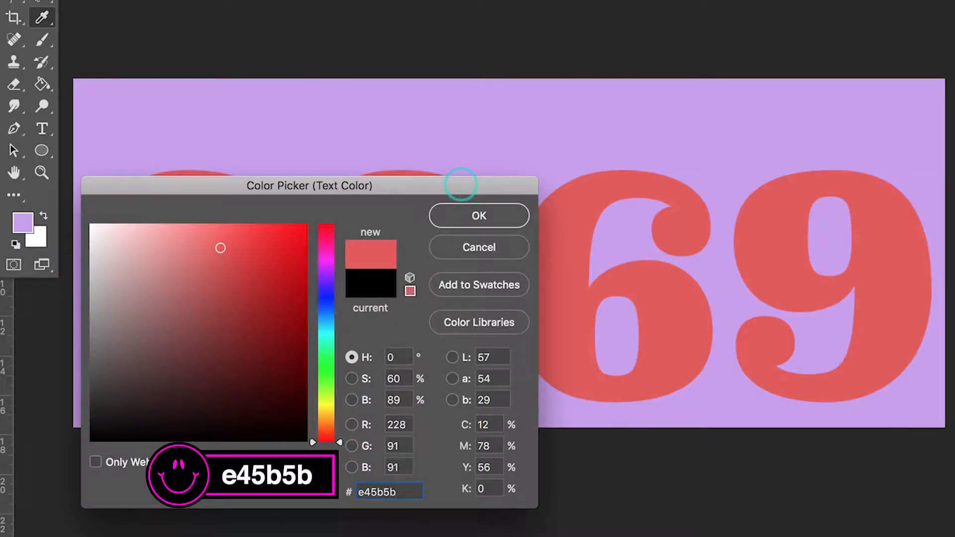
{"action": "left_click", "coordinate": [479, 215]}
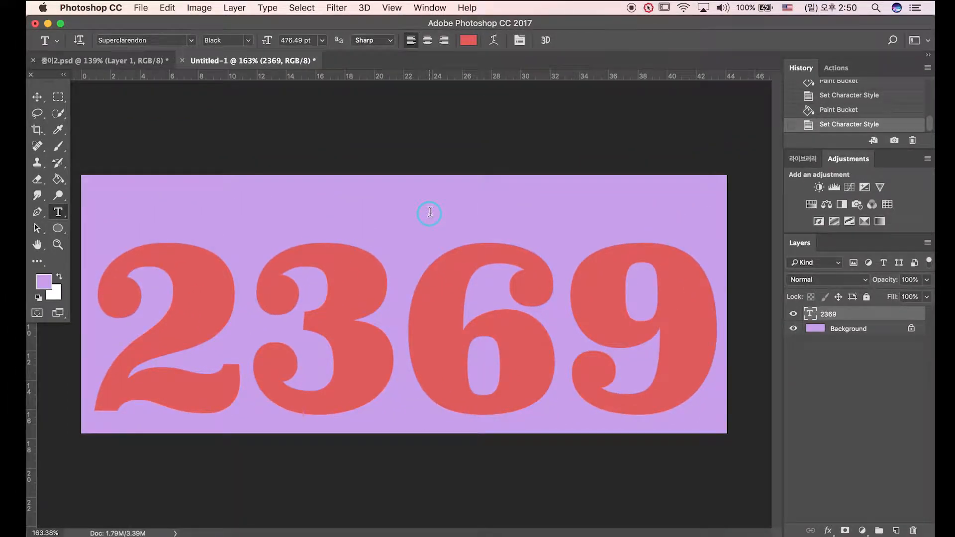
{"action": "key", "text": "v"}
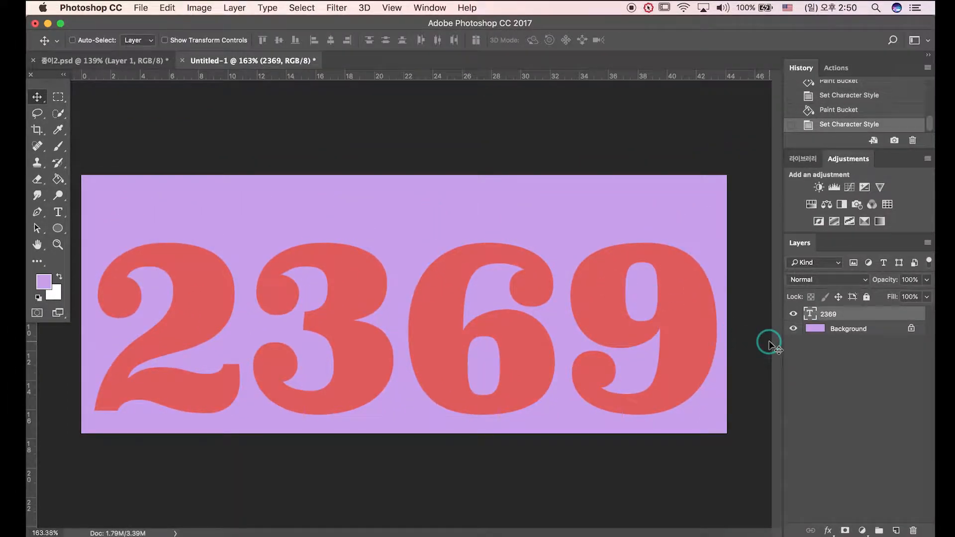
Draw a wide ellipse shape across the upper part of the numbers, from the first 3 to the 9
{"action": "key", "text": "u"}
{"action": "left_click", "coordinate": [59, 228]}
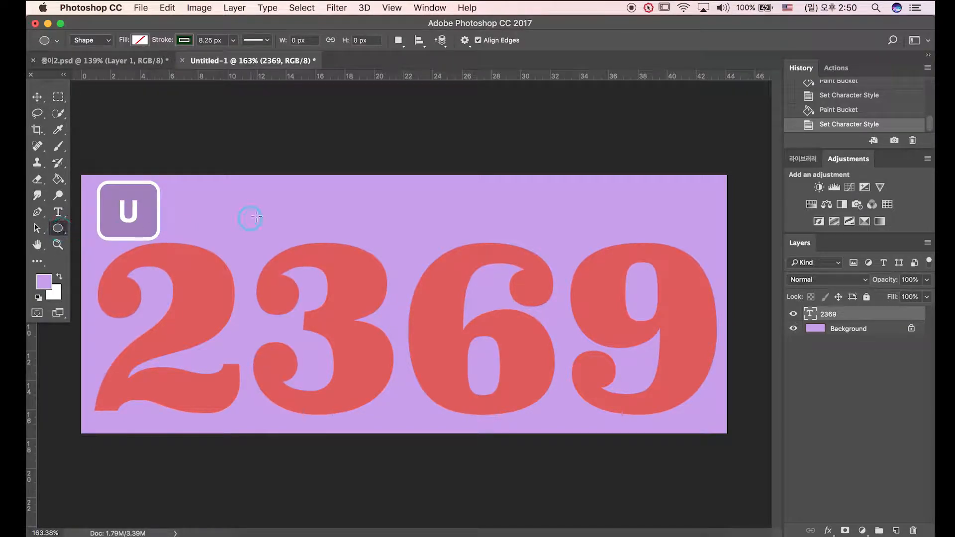
{"action": "left_click_drag", "start_coordinate": [240, 167], "coordinate": [621, 342]}
{"action": "left_click", "coordinate": [587, 144]}
Rotate the ellipse clockwise by about 20 degrees, nudge it slightly, and accept its conversion to a regular path
{"action": "key", "text": "super+t"}
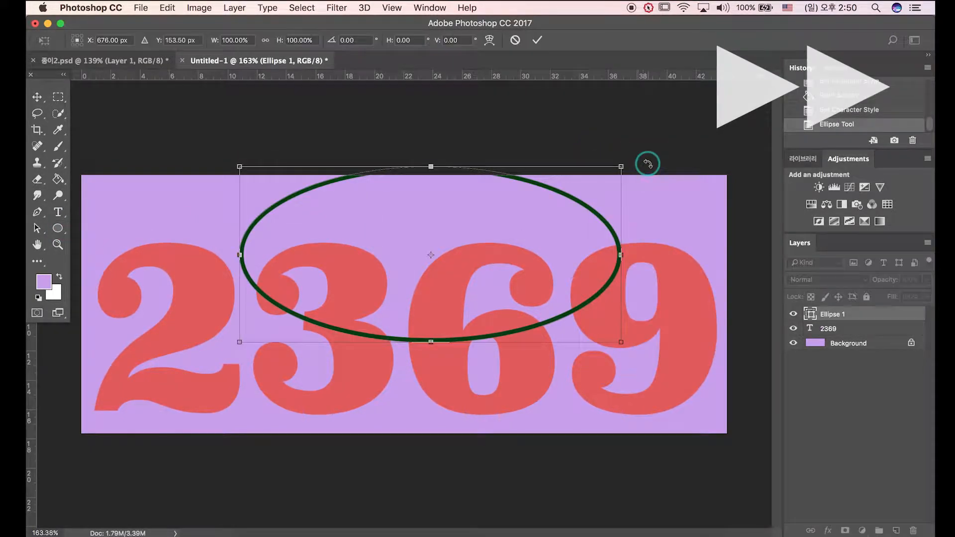
{"action": "left_click_drag", "start_coordinate": [646, 160], "coordinate": [681, 237]}
{"action": "left_click_drag", "start_coordinate": [595, 225], "coordinate": [598, 220]}
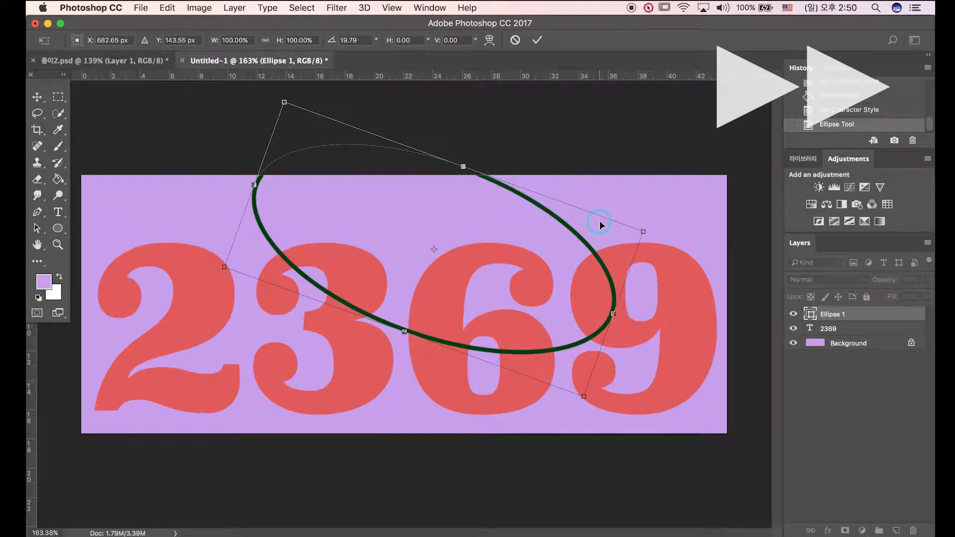
{"action": "key", "text": "Return"}
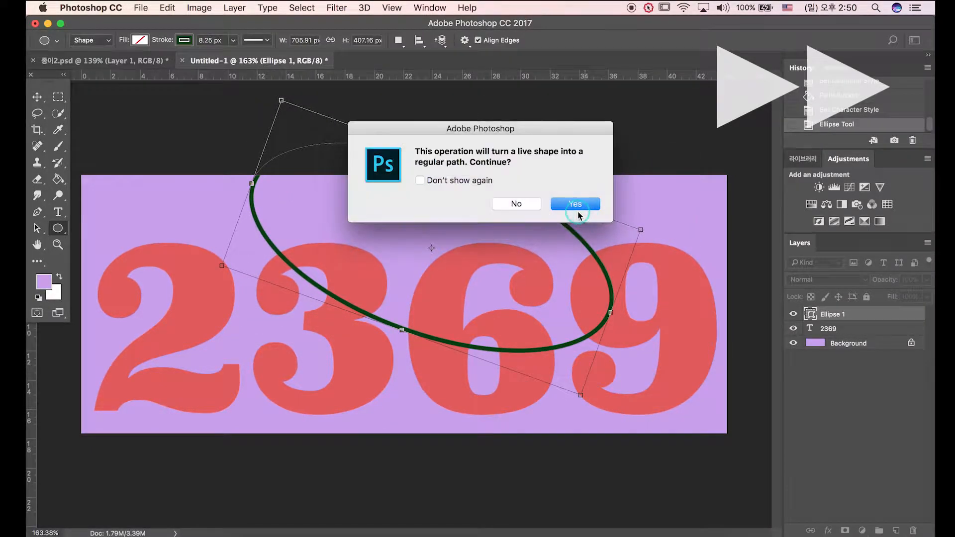
{"action": "left_click", "coordinate": [576, 207]}
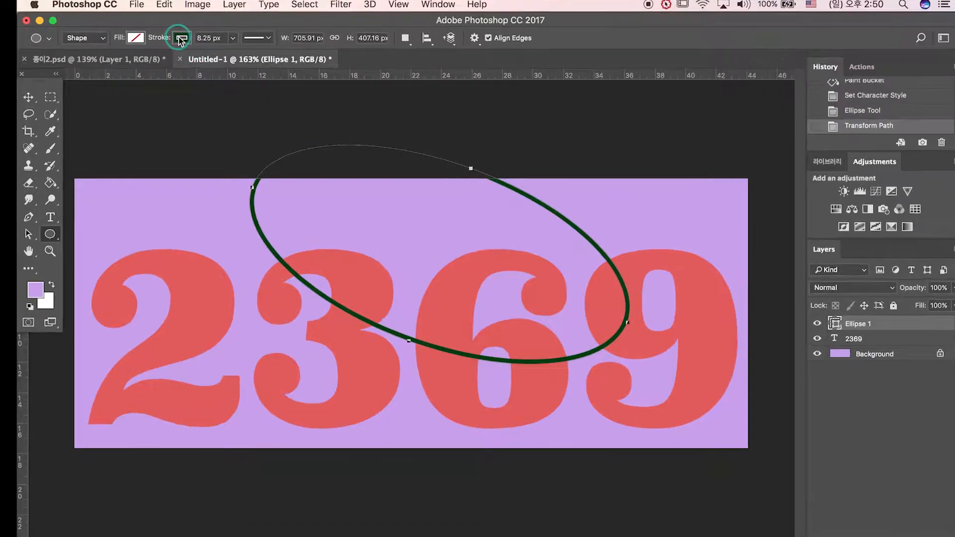
Remove the ellipse's stroke and fill it with the same lavender as the background
{"action": "left_click", "coordinate": [184, 40]}
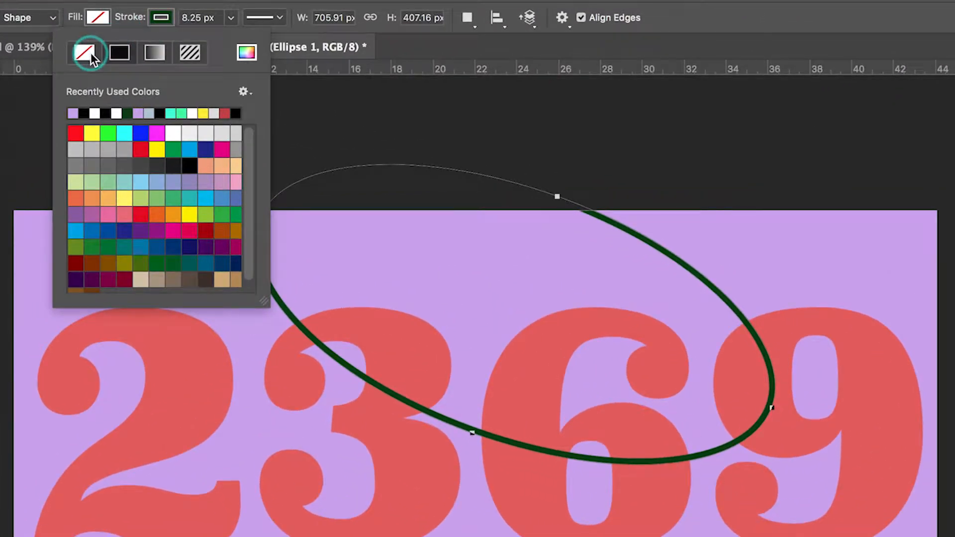
{"action": "left_click", "coordinate": [87, 53]}
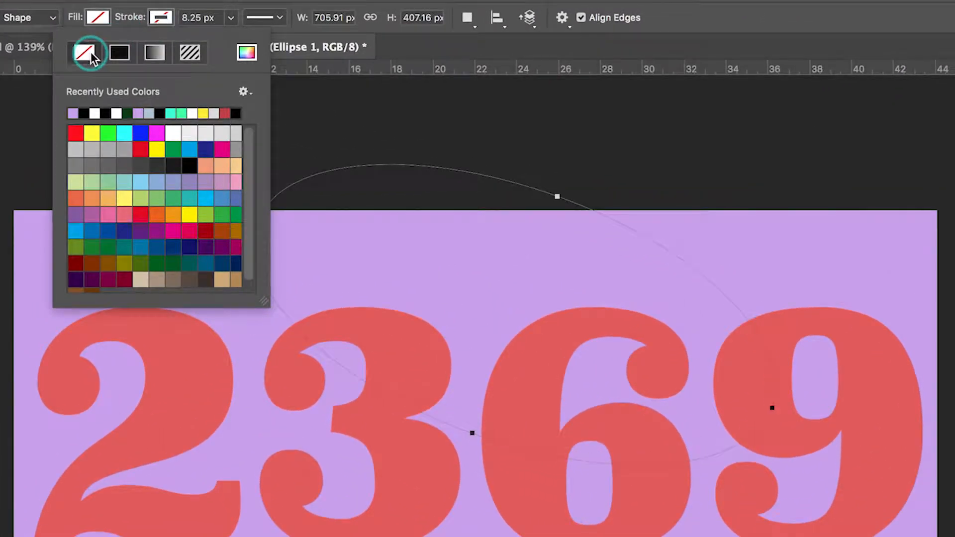
{"action": "left_click", "coordinate": [98, 18]}
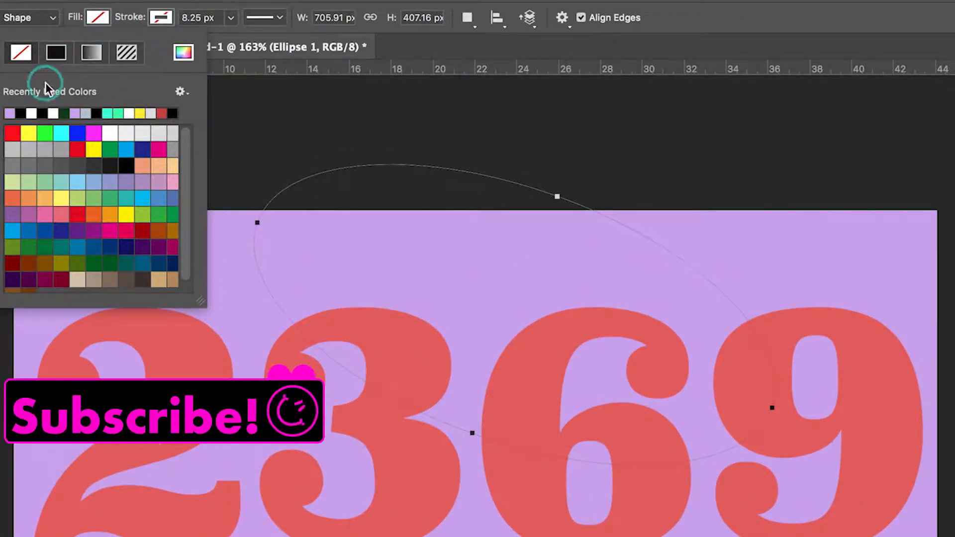
{"action": "left_click", "coordinate": [11, 112]}
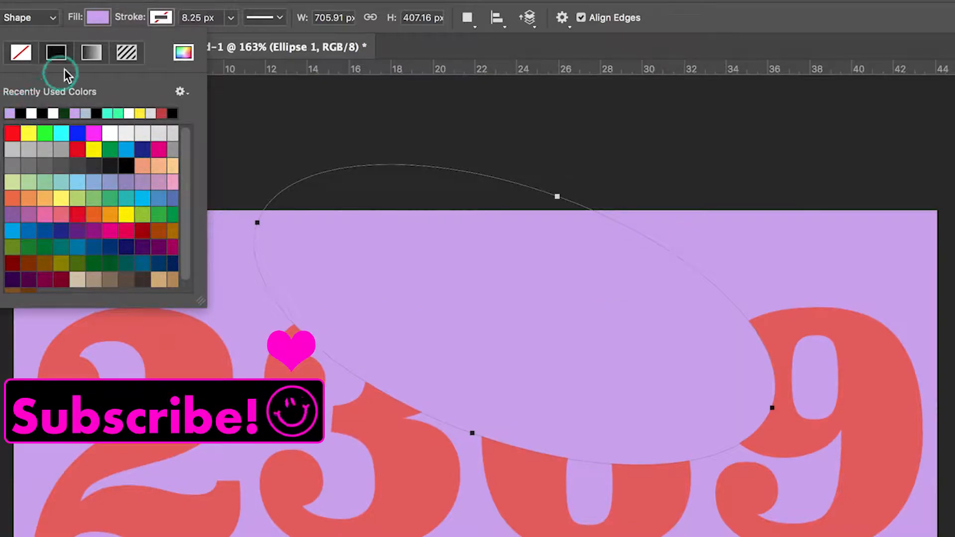
{"action": "left_click", "coordinate": [98, 17]}
Duplicate the Ellipse 1 layer and enable a Drop Shadow effect on the original Ellipse 1 layer
{"action": "key", "text": "v"}
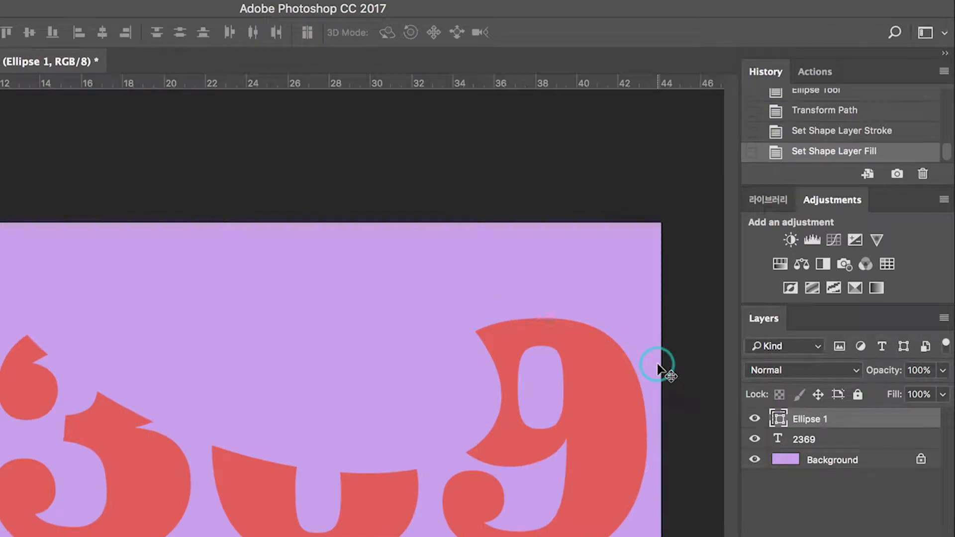
{"action": "key", "text": "ctrl+j"}
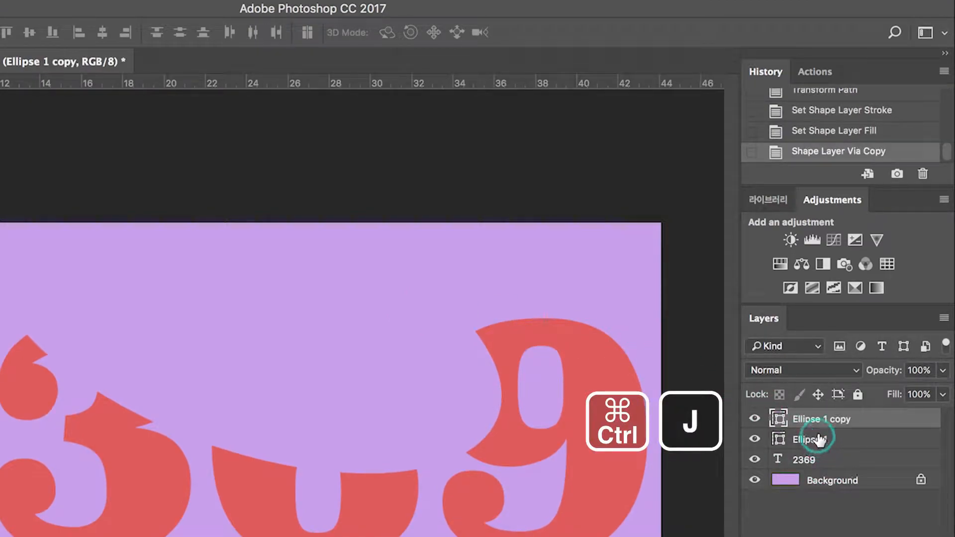
{"action": "left_click", "coordinate": [808, 442]}
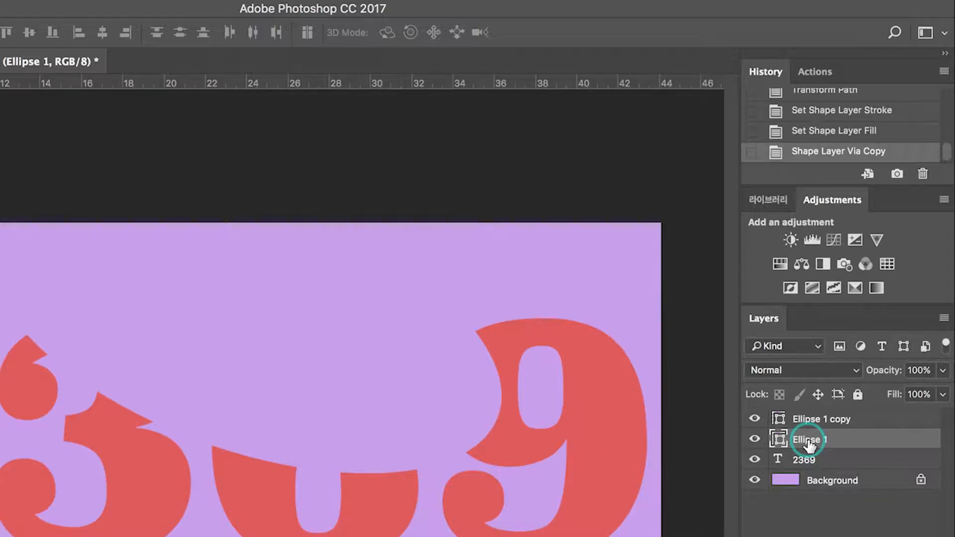
{"action": "right_click", "coordinate": [808, 444]}
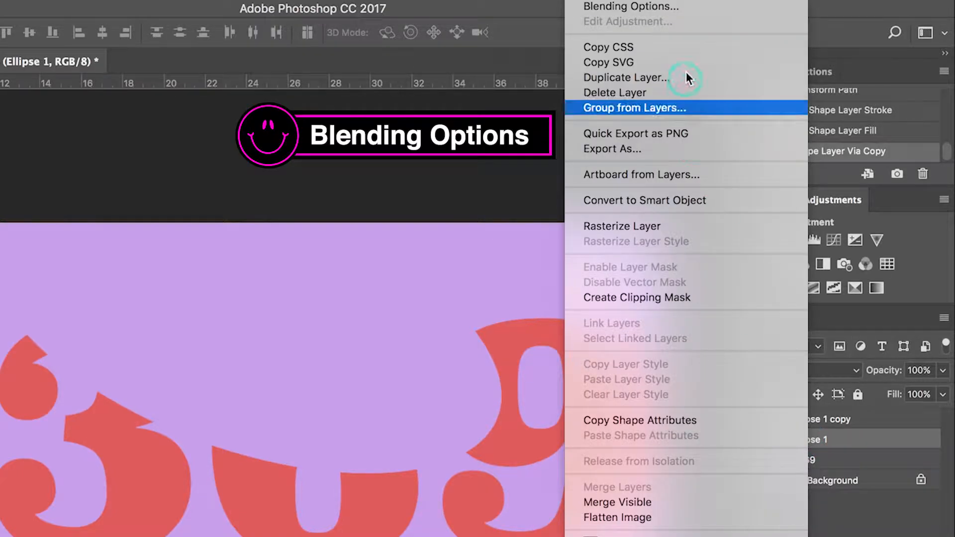
{"action": "left_click", "coordinate": [681, 6]}
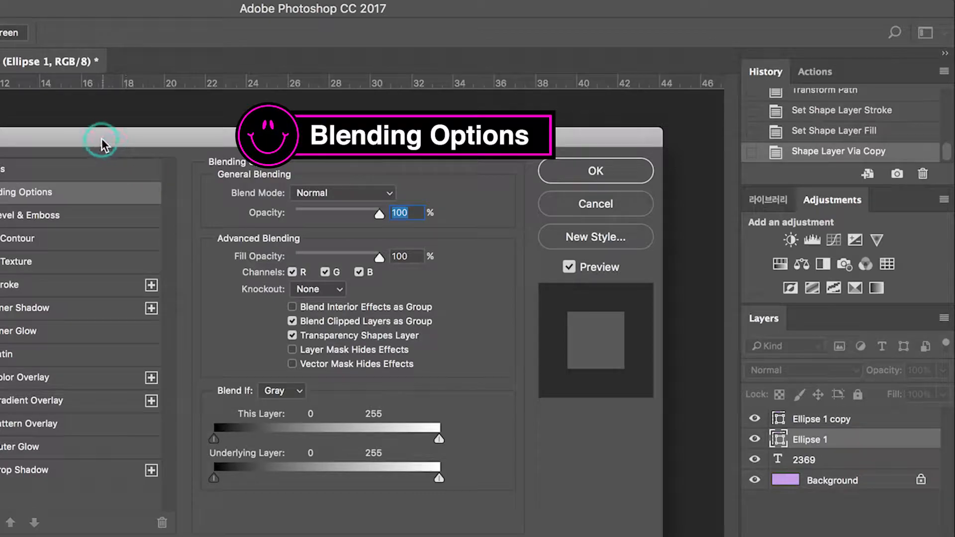
{"action": "left_click_drag", "start_coordinate": [99, 143], "coordinate": [422, 171]}
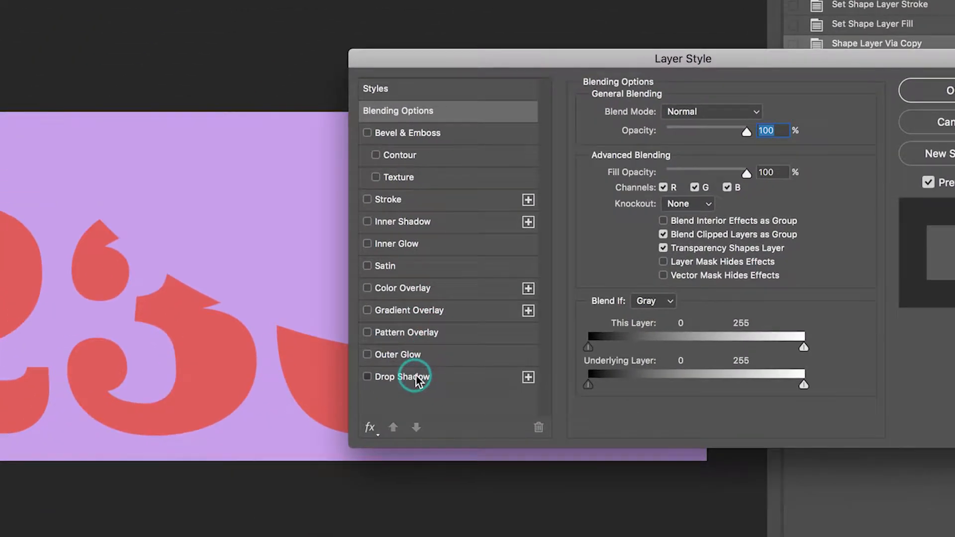
{"action": "left_click", "coordinate": [358, 501]}
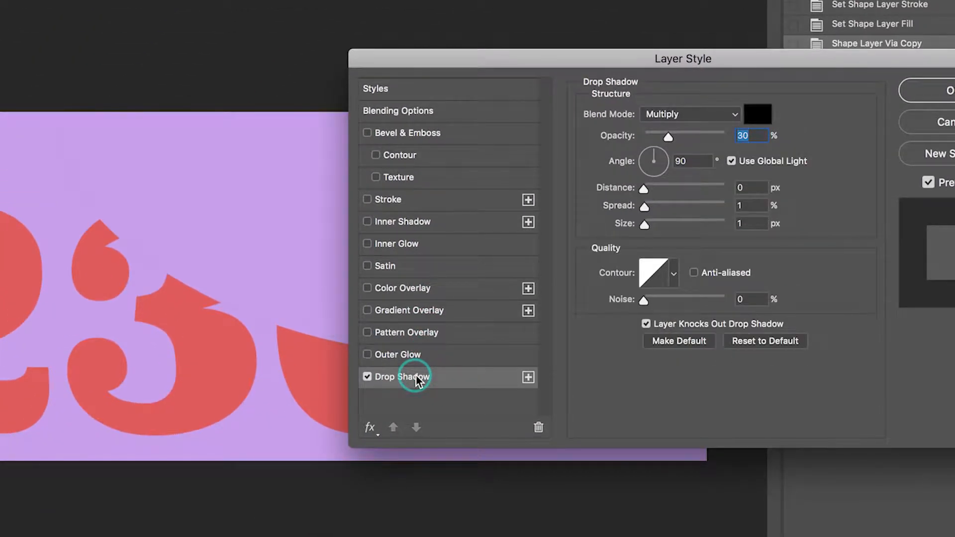
Keep the Ellipse 1 drop shadow black in Multiply mode, with opacity set to 40% and distance at 0 px
{"action": "left_click", "coordinate": [762, 115]}
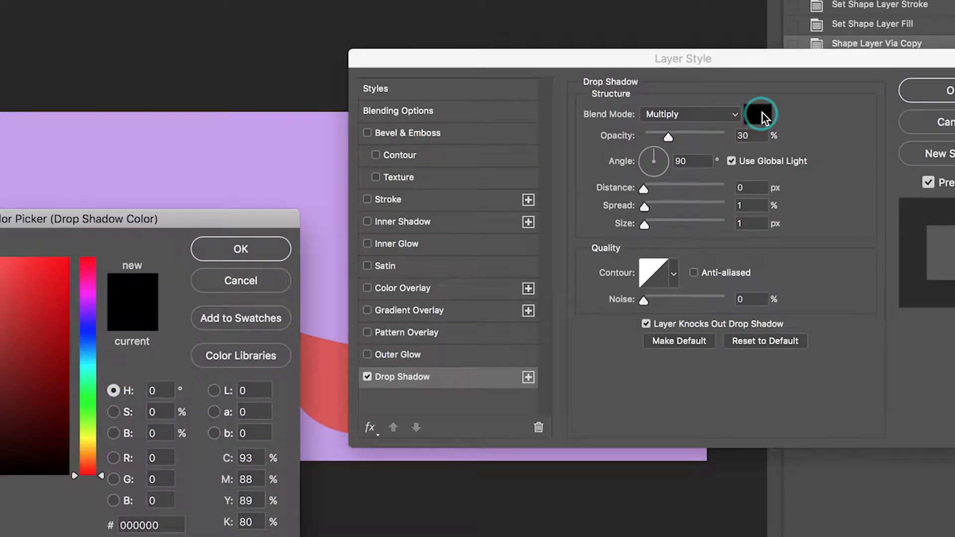
{"action": "key", "text": "Return"}
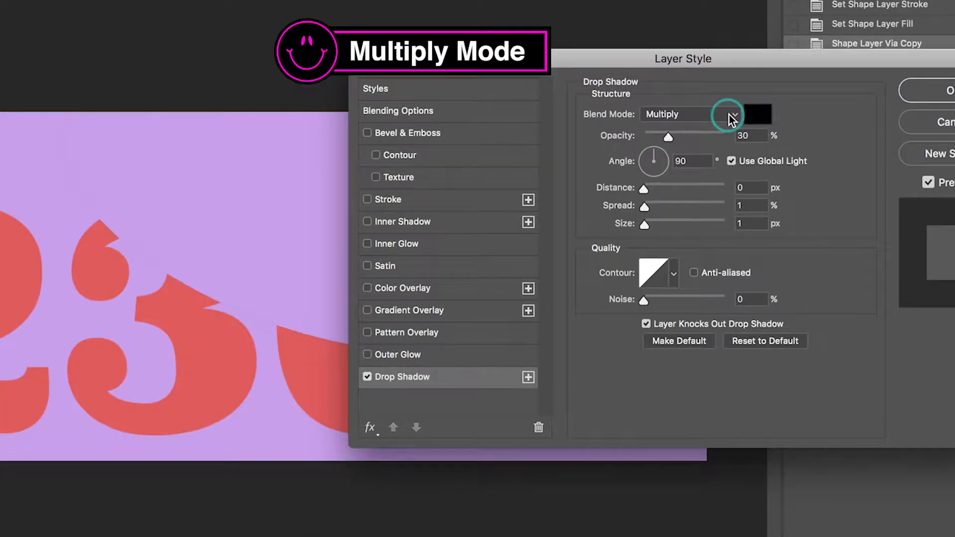
{"action": "double_click", "coordinate": [748, 137]}
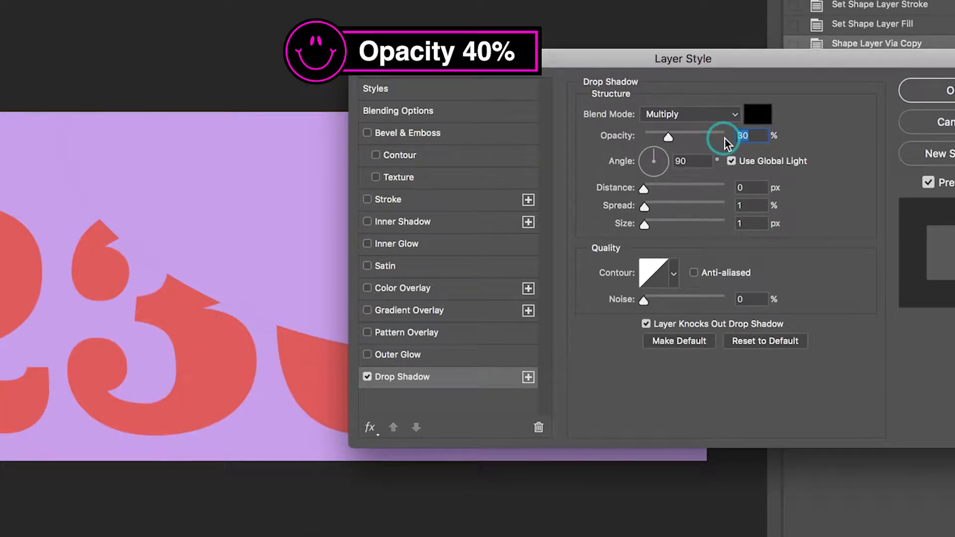
{"action": "type", "text": "40"}
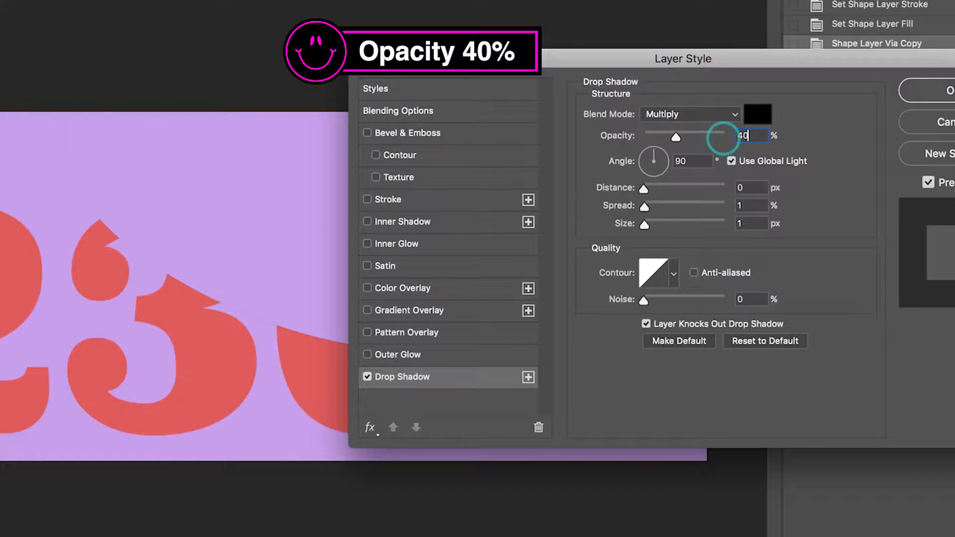
{"action": "left_click", "coordinate": [756, 189]}
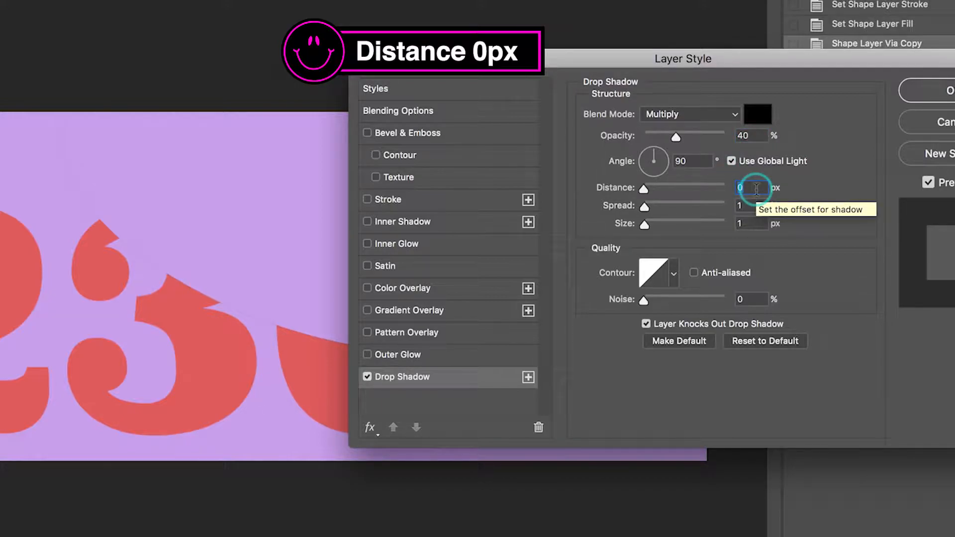
Set the shadow's spread to 30% and size to 40 px, compare it with the preview off and on, and apply the style
{"action": "double_click", "coordinate": [757, 207]}
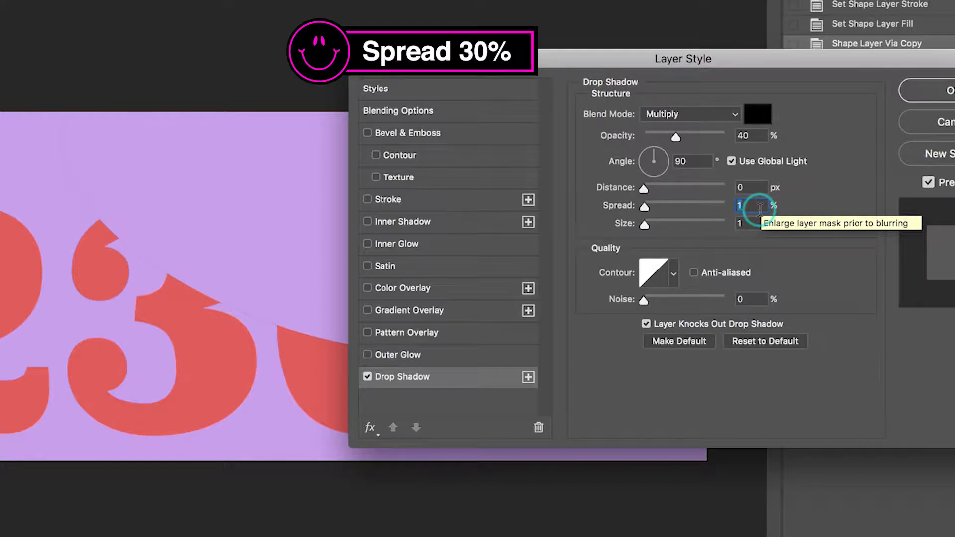
{"action": "type", "text": "30"}
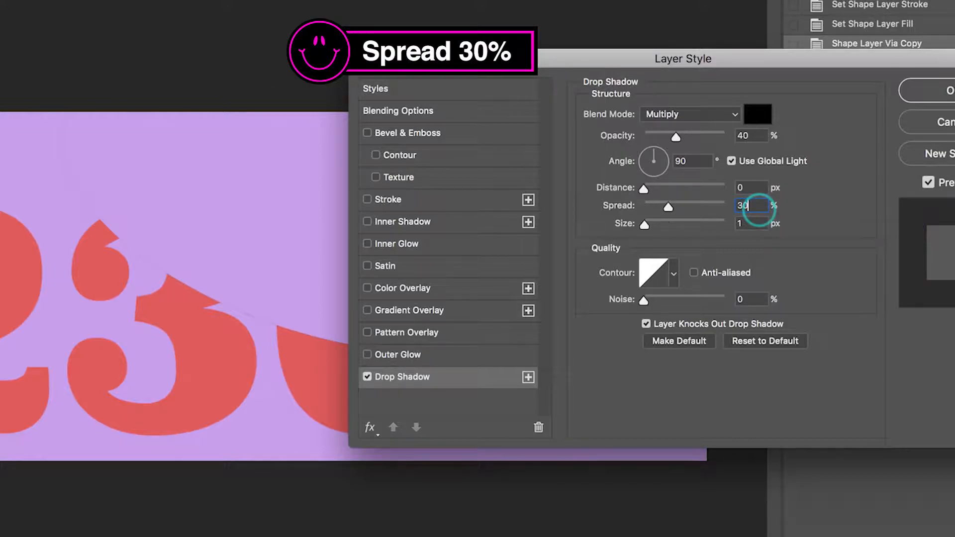
{"action": "double_click", "coordinate": [755, 225]}
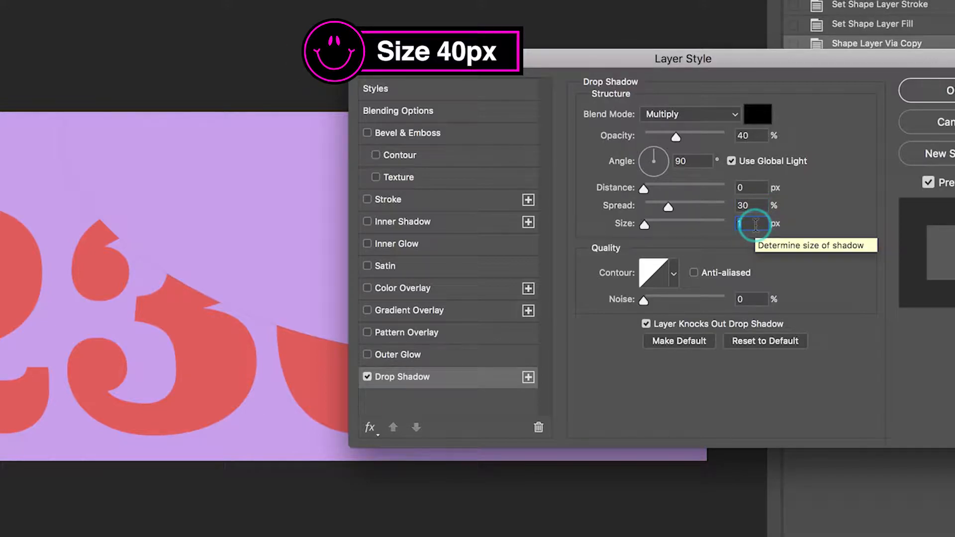
{"action": "type", "text": "40"}
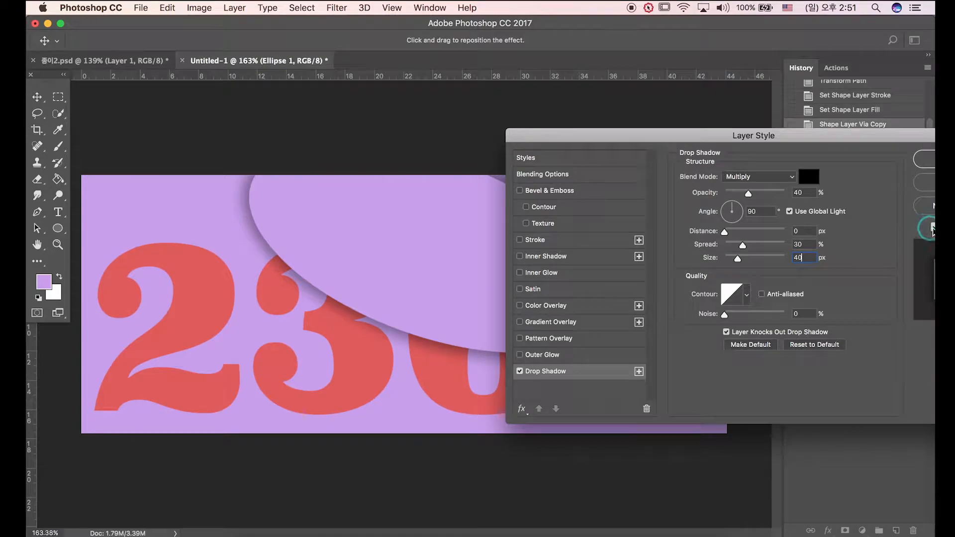
{"action": "left_click", "coordinate": [927, 182]}
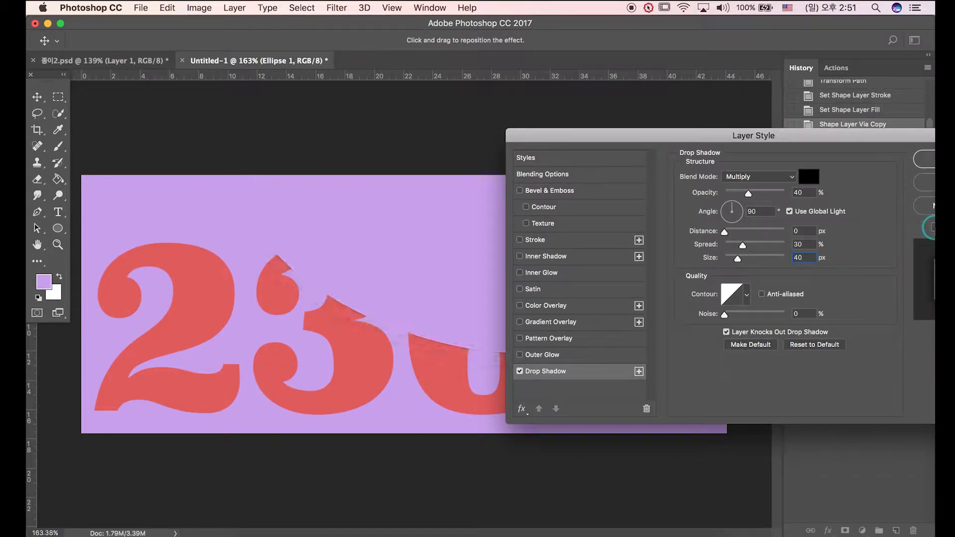
{"action": "left_click", "coordinate": [928, 182]}
{"action": "left_click", "coordinate": [933, 228]}
{"action": "left_click", "coordinate": [932, 228]}
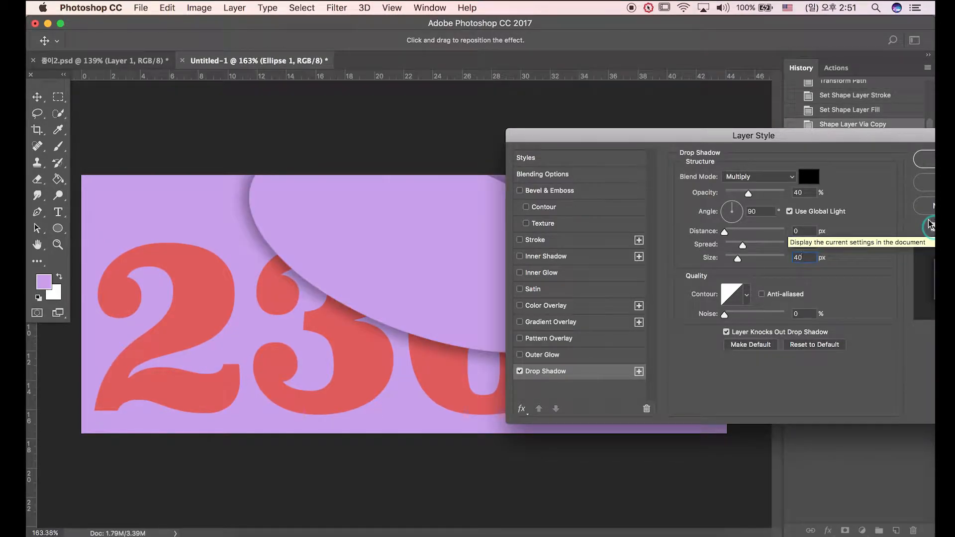
{"action": "left_click", "coordinate": [922, 162]}
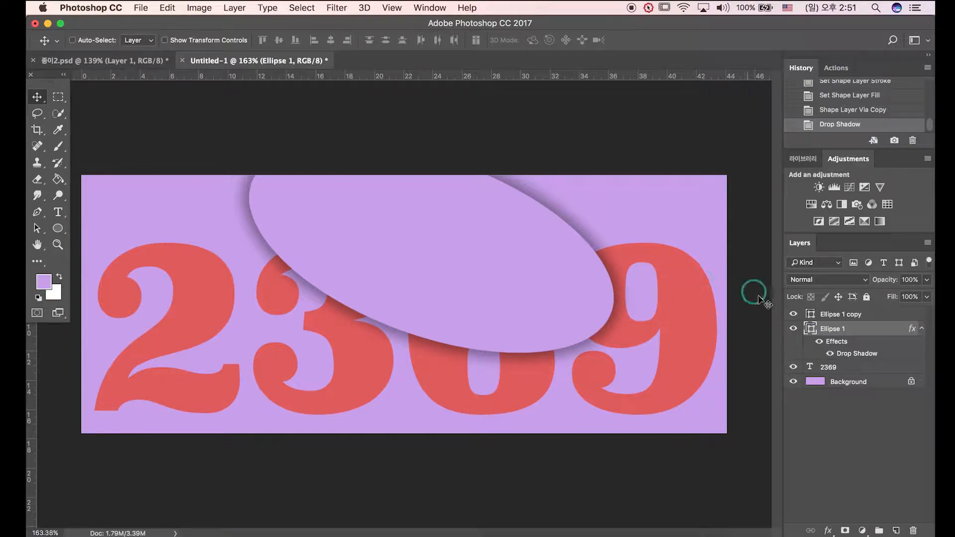
Rasterize the Ellipse 1 layer style and erase the shadow along the ellipse's upper edges with a soft 175 px eraser at 100% opacity
{"action": "right_click", "coordinate": [828, 333]}
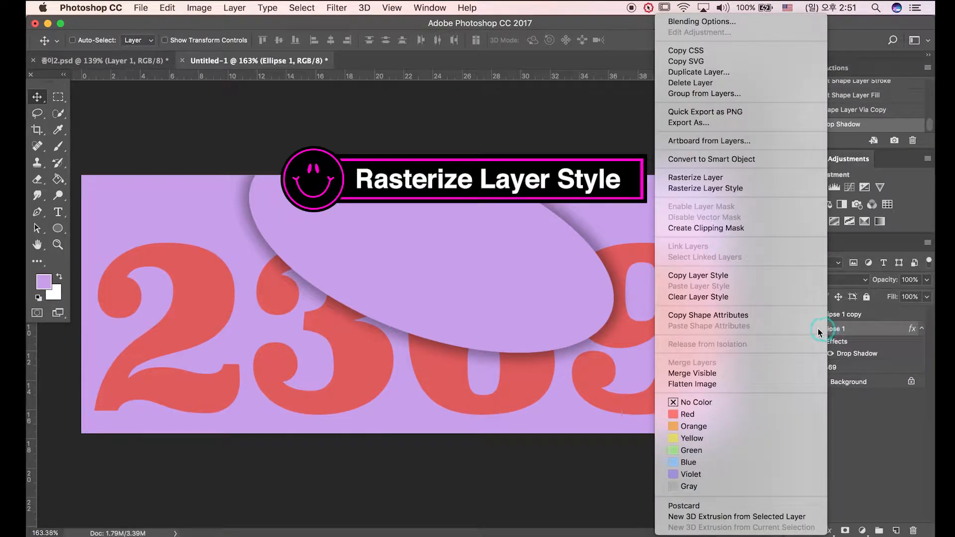
{"action": "left_click", "coordinate": [698, 188]}
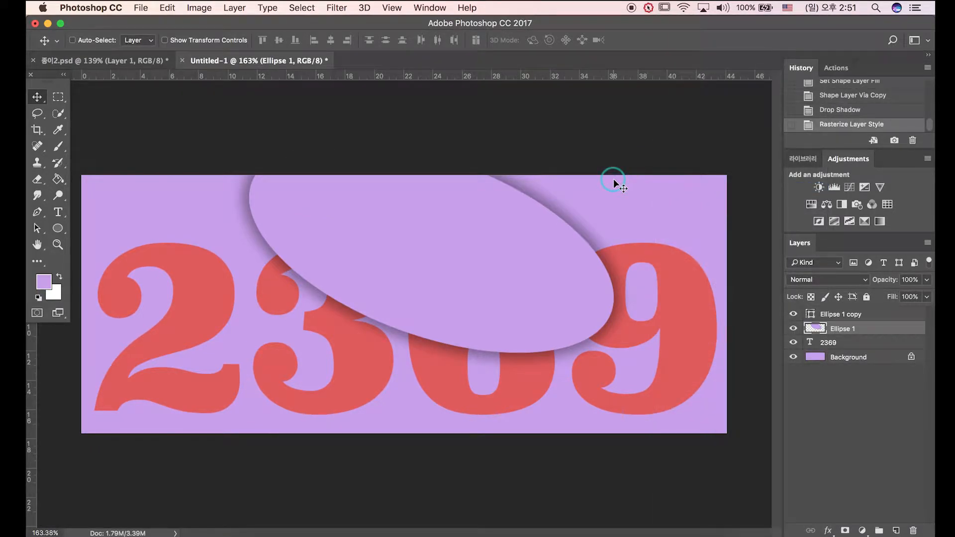
{"action": "key", "text": "e"}
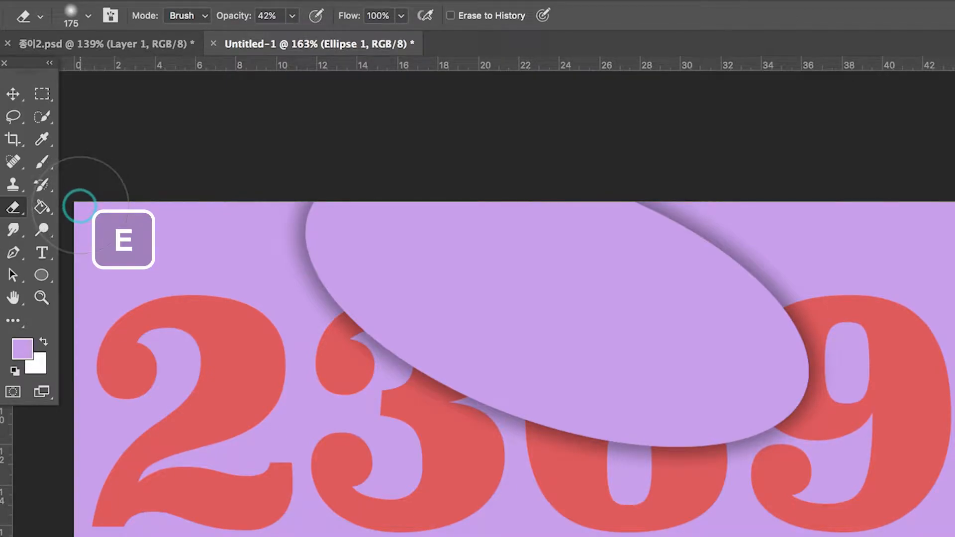
{"action": "left_click", "coordinate": [88, 15]}
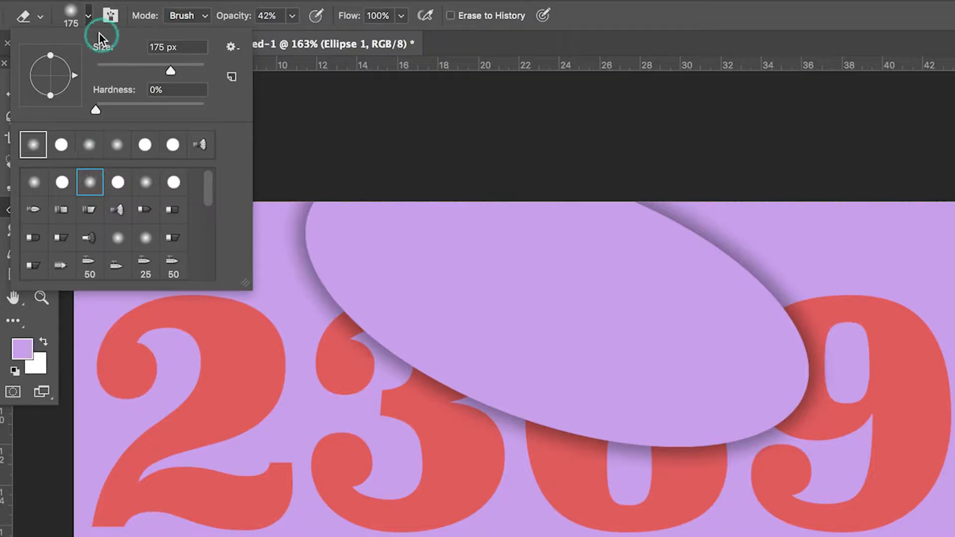
{"action": "left_click", "coordinate": [88, 15]}
{"action": "left_click", "coordinate": [293, 16]}
{"action": "left_click_drag", "start_coordinate": [289, 35], "coordinate": [353, 35]}
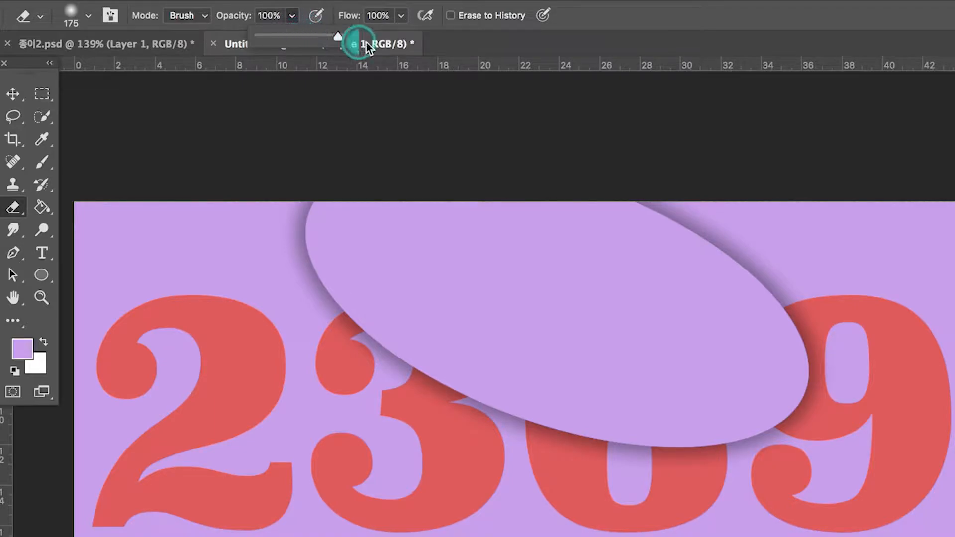
{"action": "left_click_drag", "start_coordinate": [321, 206], "coordinate": [297, 294]}
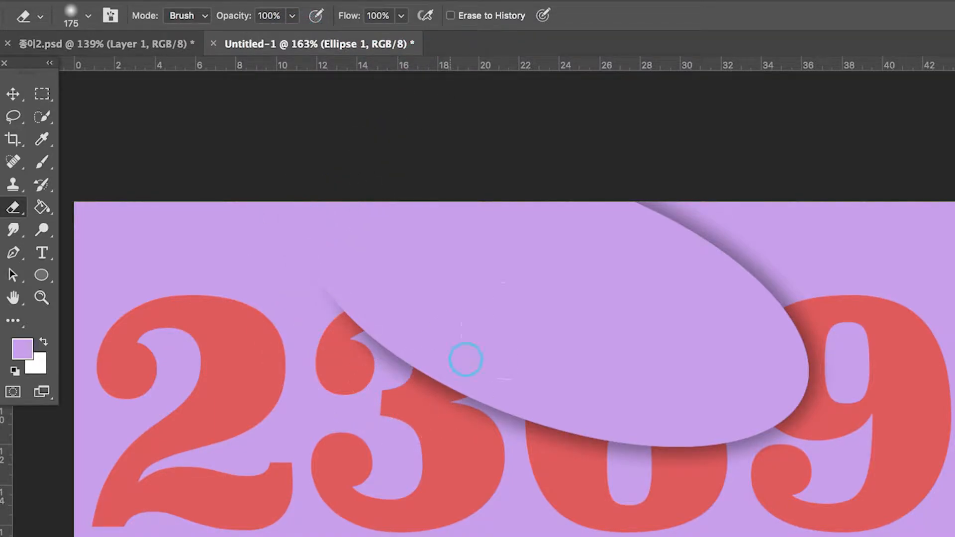
{"action": "left_click_drag", "start_coordinate": [611, 190], "coordinate": [678, 200]}
Lower the eraser opacity to 40% and fade the shadow's ends near the first 3 and above the 9
{"action": "left_click", "coordinate": [293, 17]}
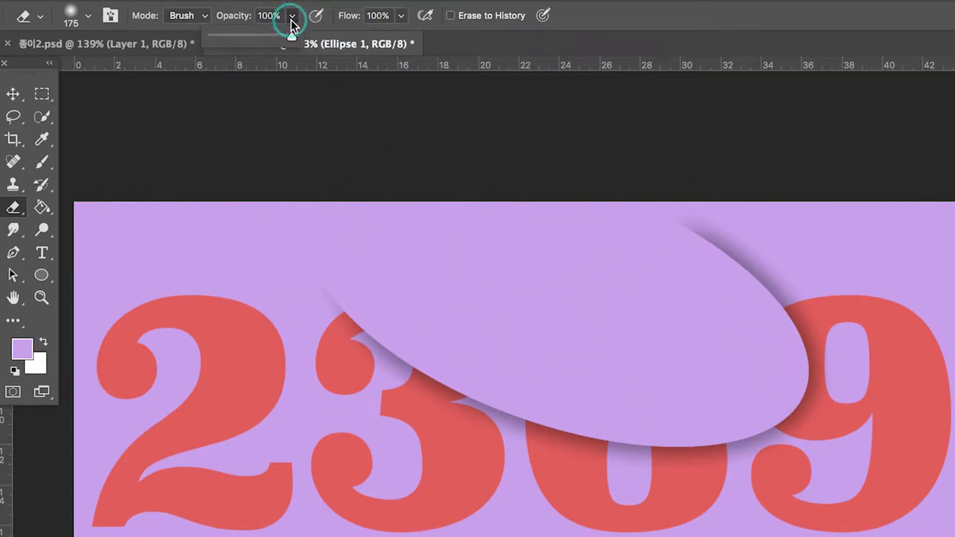
{"action": "left_click_drag", "start_coordinate": [292, 34], "coordinate": [243, 36]}
{"action": "left_click", "coordinate": [292, 18]}
{"action": "left_click_drag", "start_coordinate": [643, 217], "coordinate": [686, 232]}
{"action": "left_click_drag", "start_coordinate": [350, 351], "coordinate": [435, 408]}
{"action": "left_click_drag", "start_coordinate": [716, 224], "coordinate": [790, 261]}
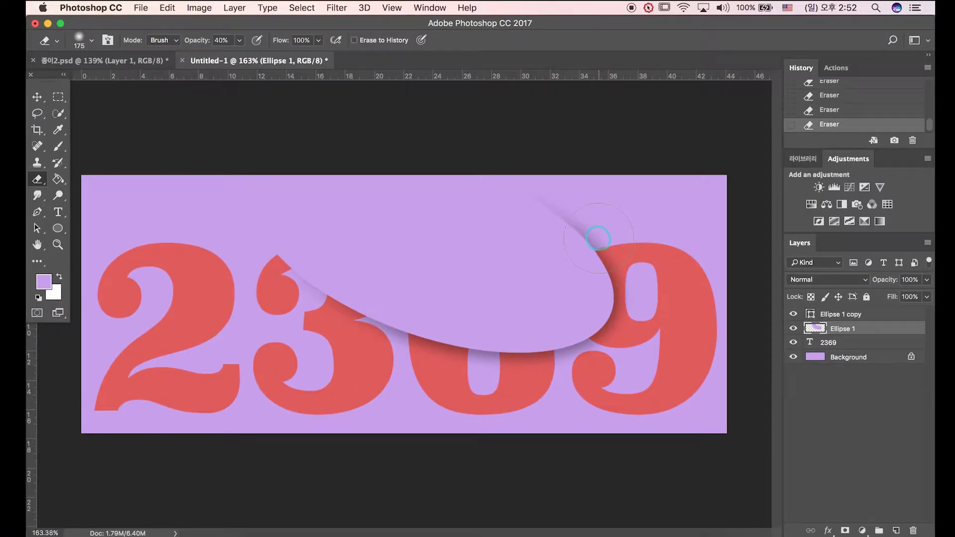
Add a new layer above Ellipse 1 copy and fill it with the default black using the Paint Bucket
{"action": "key", "text": "v"}
{"action": "left_click", "coordinate": [863, 315]}
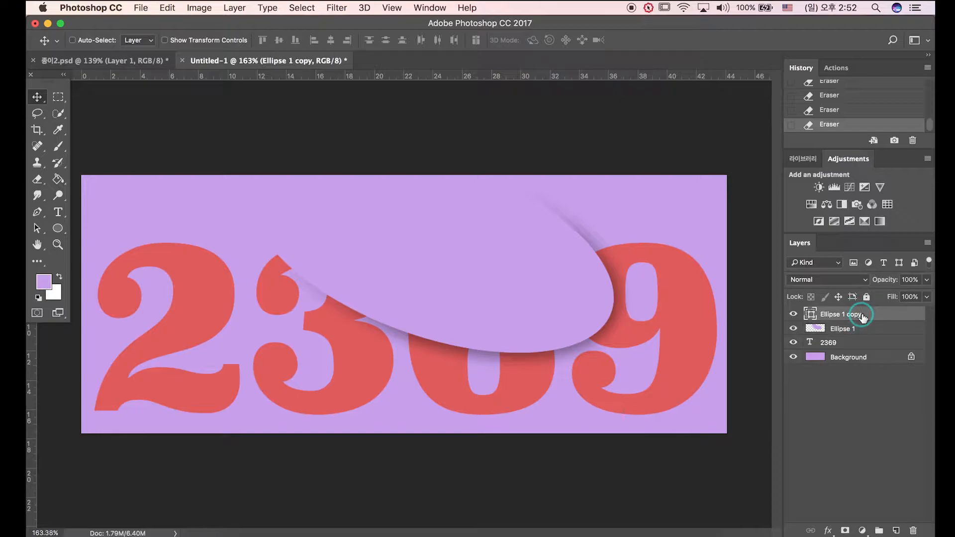
{"action": "left_click", "coordinate": [896, 531]}
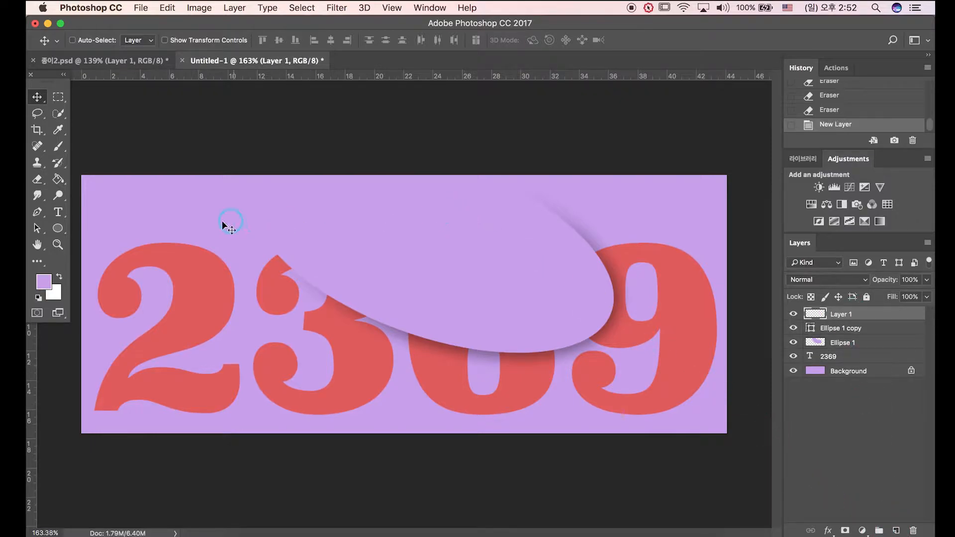
{"action": "key", "text": "d"}
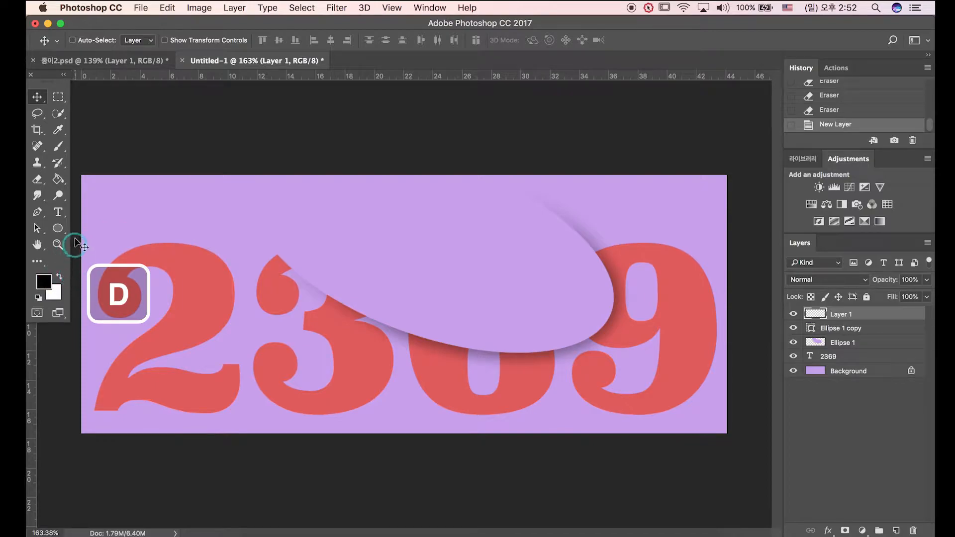
{"action": "key", "text": "g"}
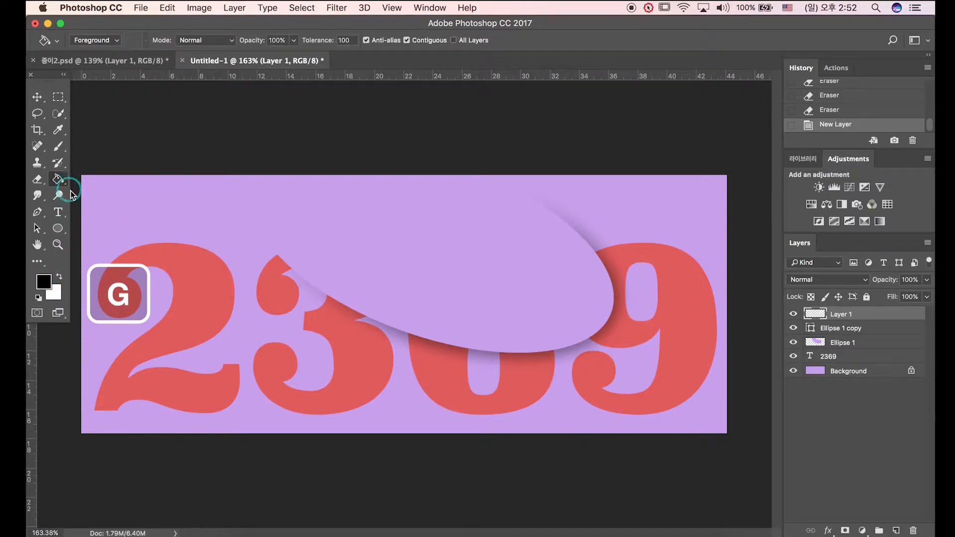
{"action": "left_click", "coordinate": [282, 222]}
{"action": "key", "text": "v"}
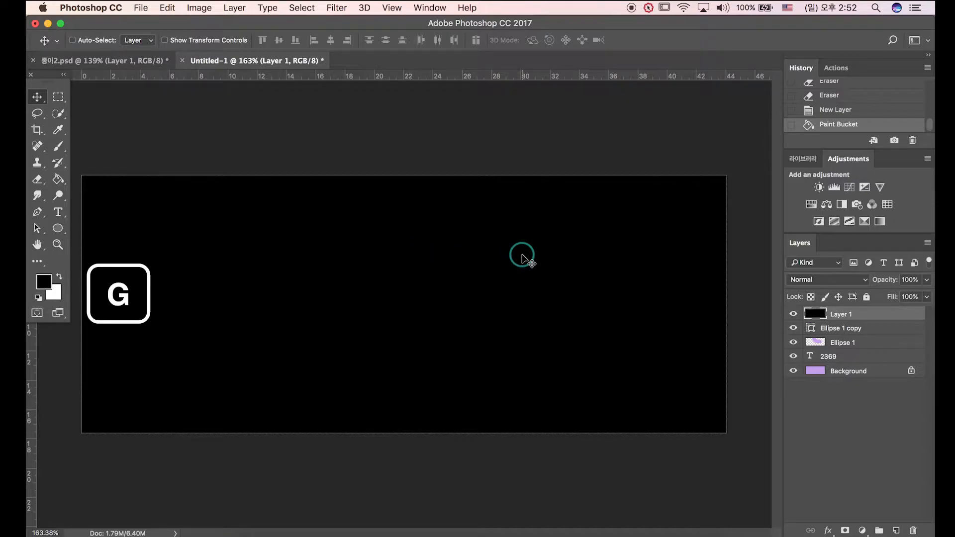
Open the Filter Gallery for the black layer and choose the Texturizer filter with the Sandstone texture
{"action": "left_click", "coordinate": [342, 10]}
{"action": "left_click", "coordinate": [355, 65]}
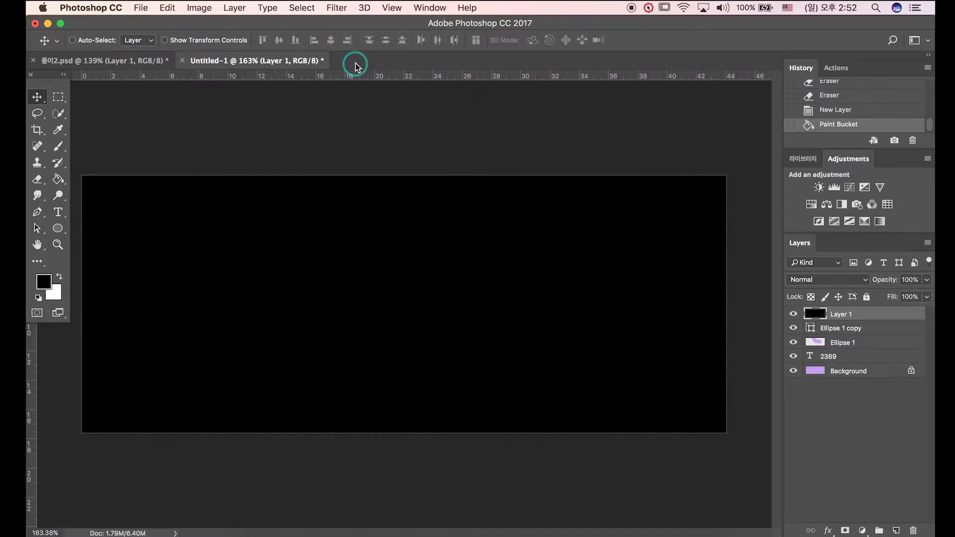
{"action": "scroll", "coordinate": [365, 199], "scroll_direction": "up", "scroll_amount": 3}
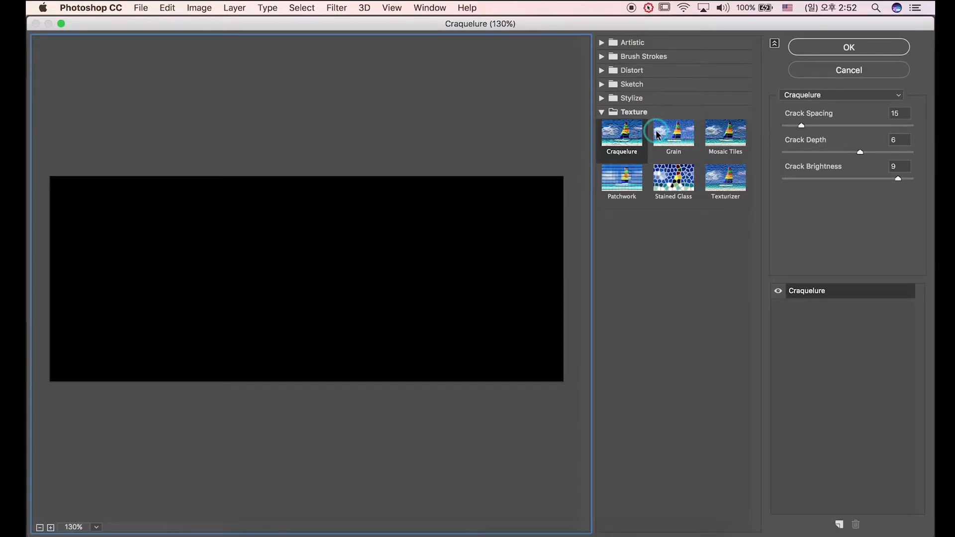
{"action": "left_click", "coordinate": [738, 182]}
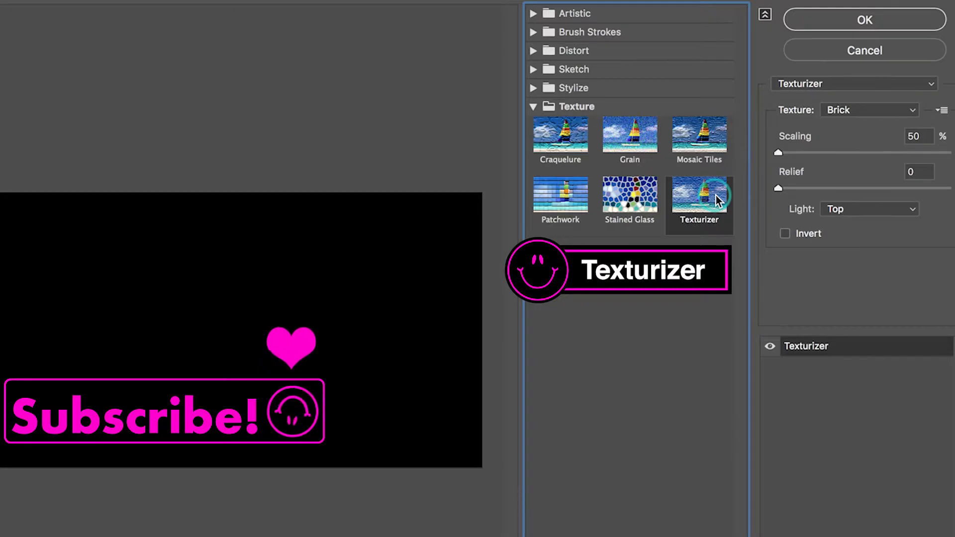
{"action": "left_click", "coordinate": [890, 112]}
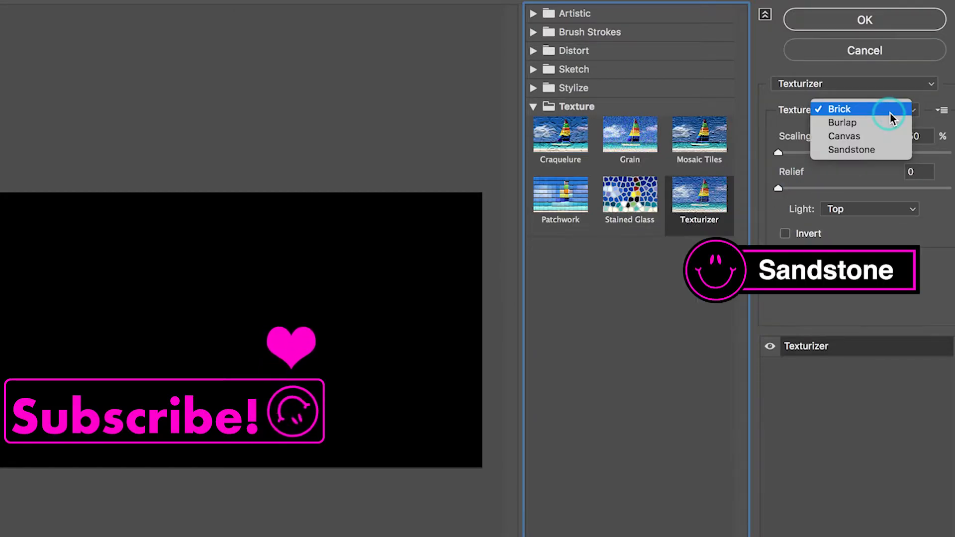
{"action": "left_click", "coordinate": [879, 150]}
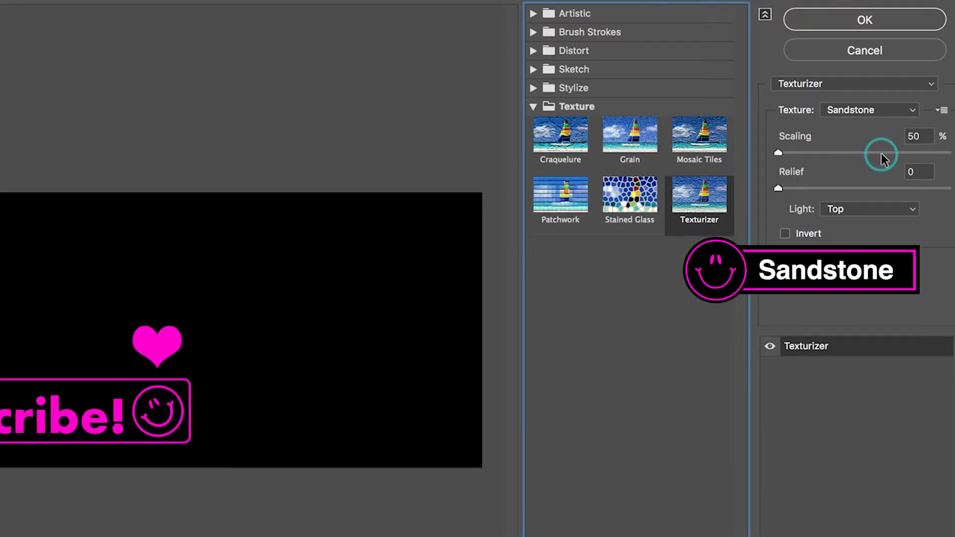
Set the texture's scaling to 88% and relief to 8, and apply the filter
{"action": "left_click", "coordinate": [926, 136]}
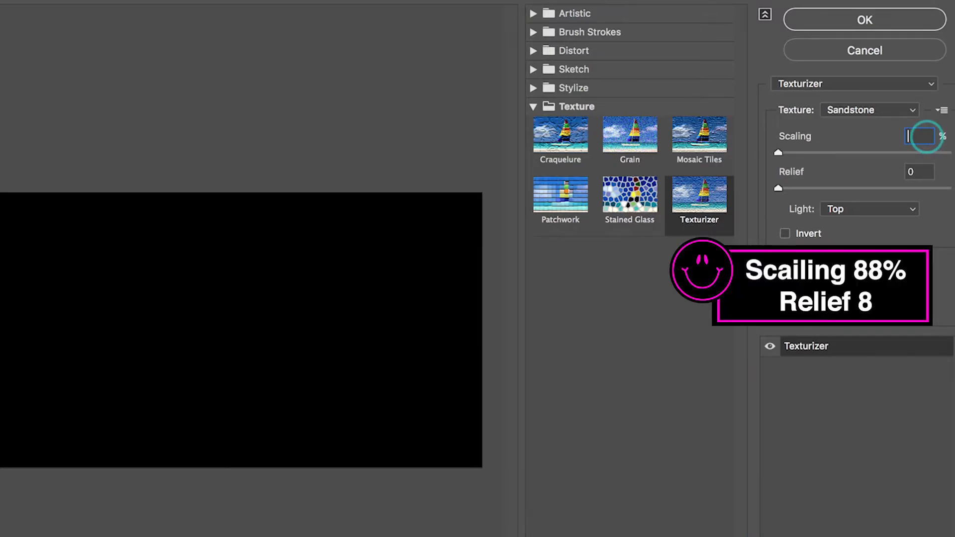
{"action": "key", "text": "Tab"}
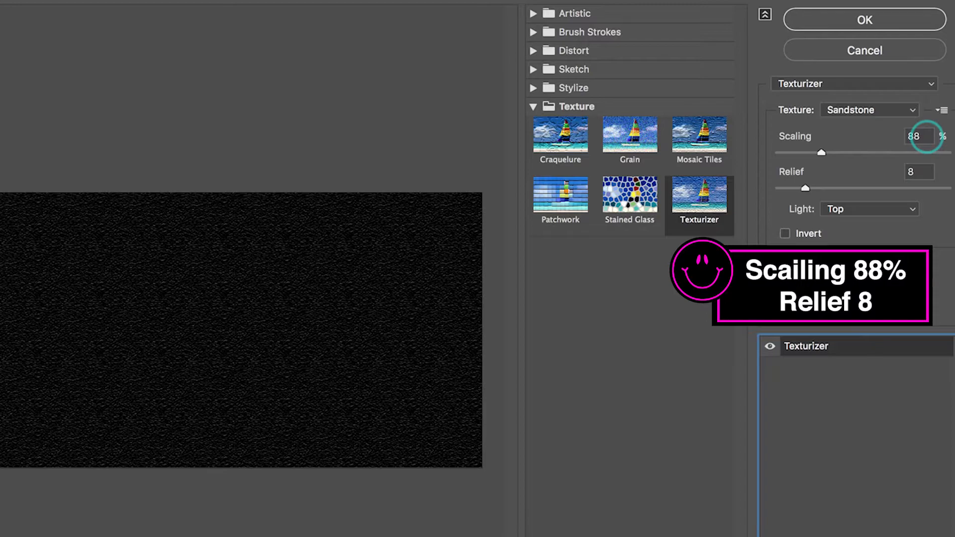
{"action": "scroll", "coordinate": [313, 290], "scroll_direction": "up", "scroll_amount": 3}
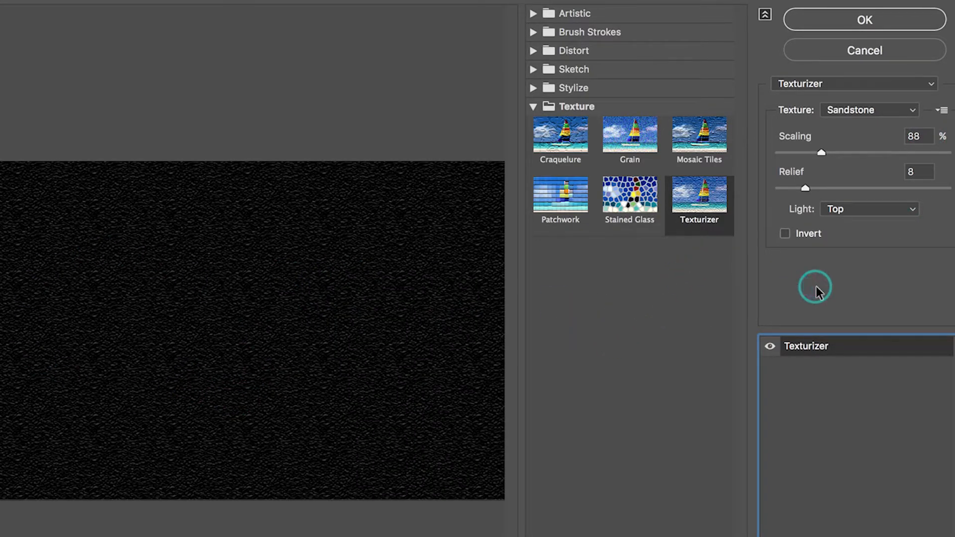
{"action": "left_click", "coordinate": [823, 20]}
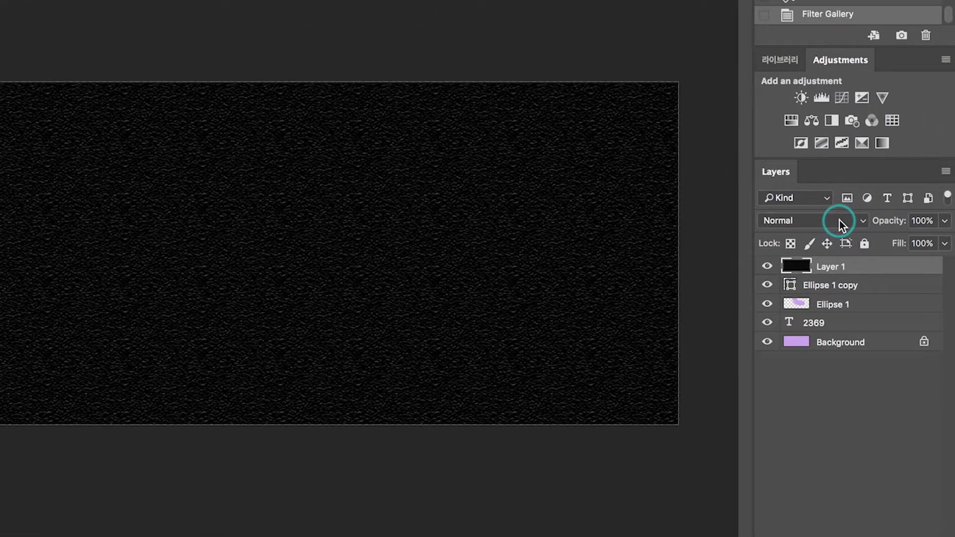
Set the textured Layer 1 to Screen blend mode and reduce its opacity to 70%
{"action": "left_click", "coordinate": [850, 281]}
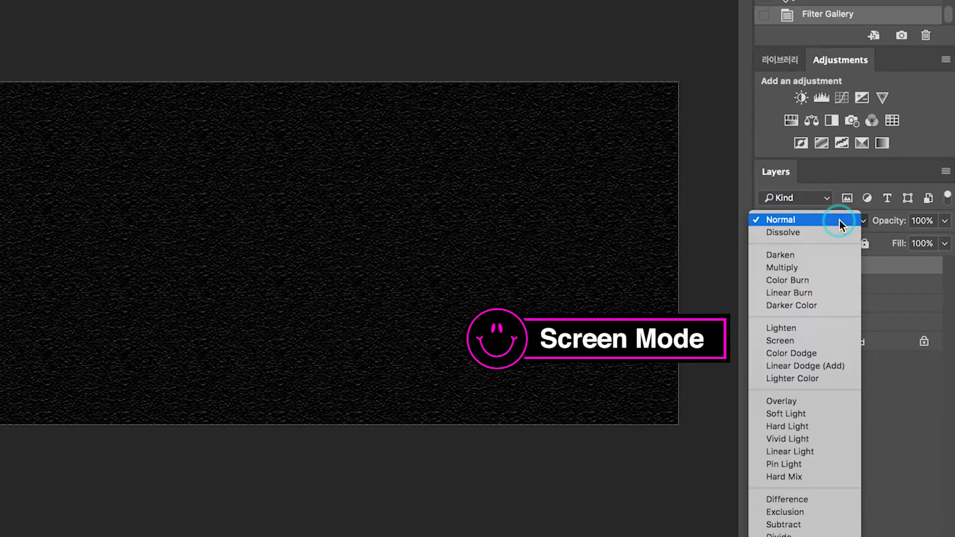
{"action": "left_click", "coordinate": [831, 340]}
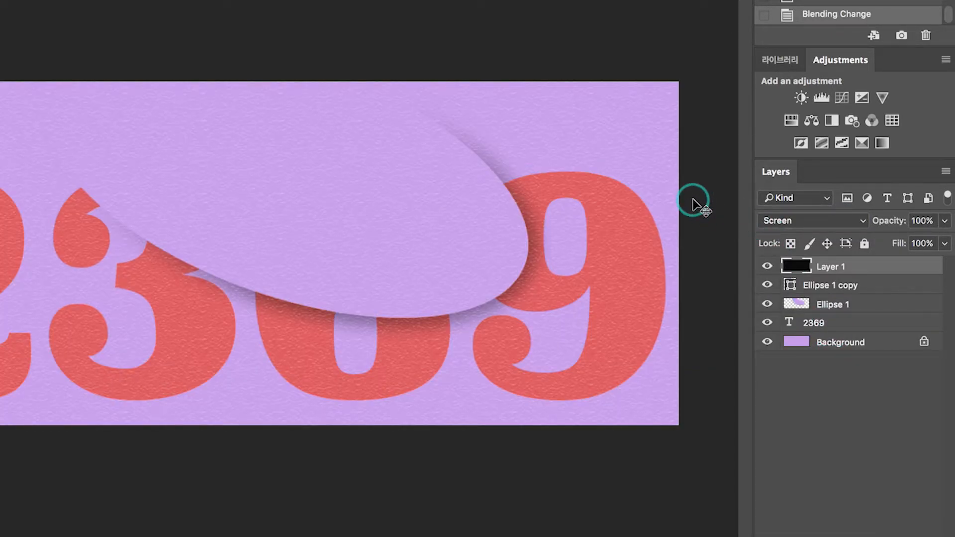
{"action": "left_click", "coordinate": [944, 220]}
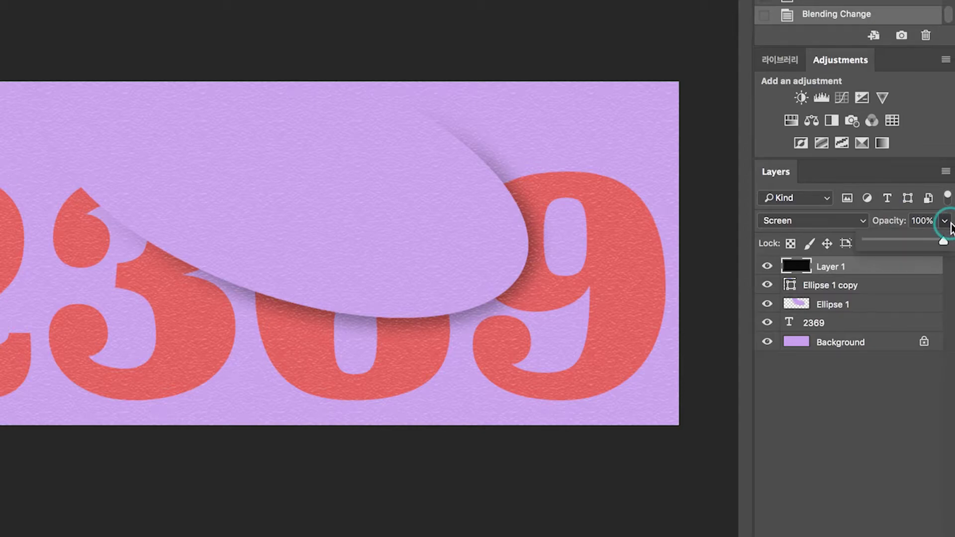
{"action": "left_click_drag", "start_coordinate": [916, 239], "coordinate": [921, 240]}
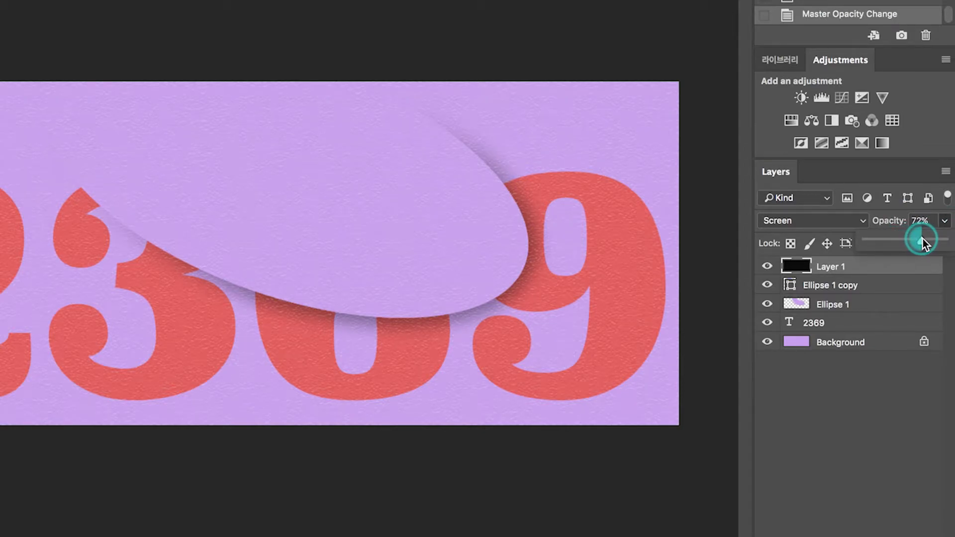
{"action": "left_click", "coordinate": [117, 27]}
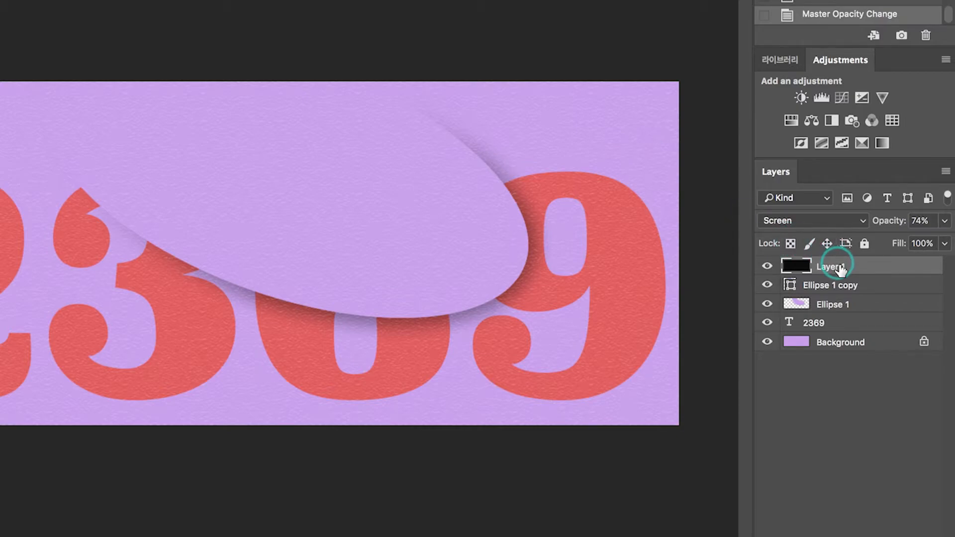
{"action": "key", "text": "7"}
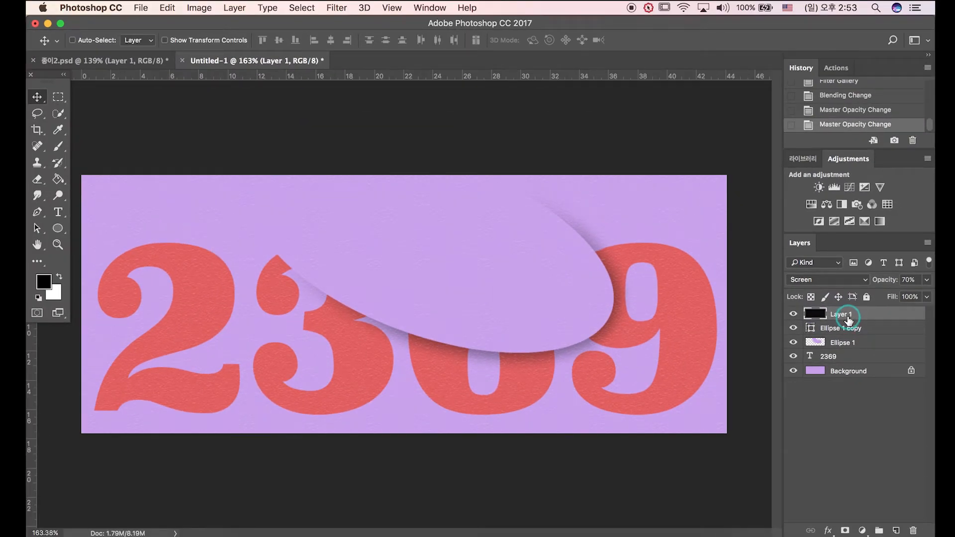